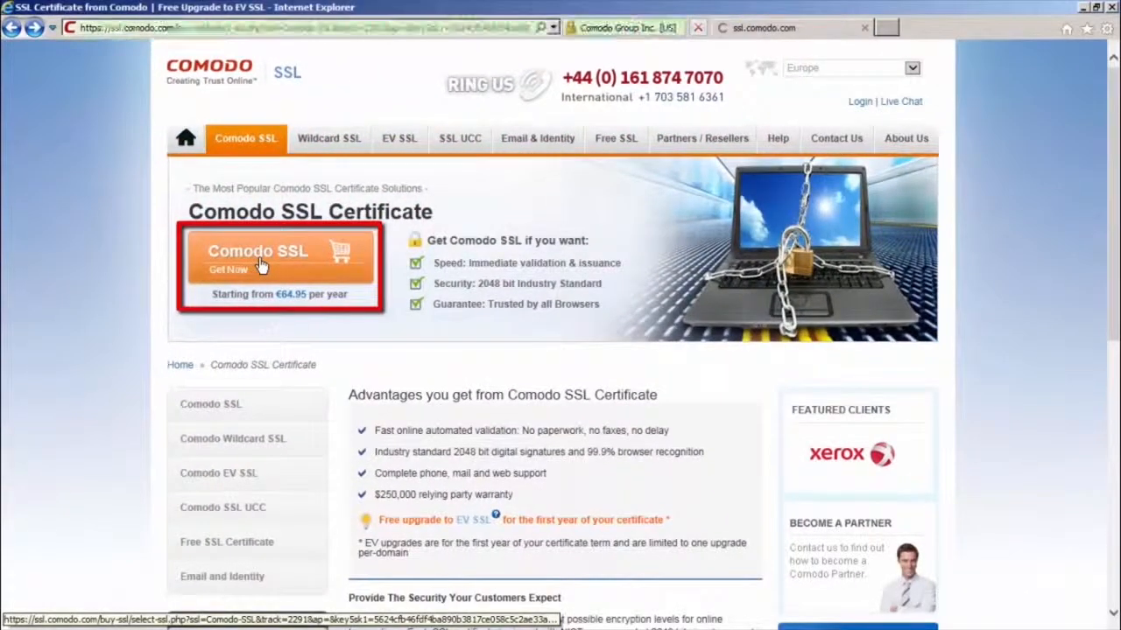
# Order a 1-year $99.95 Comodo SSL certificate for yourdomain.com in the North America region
pyautogui.click(260, 265)
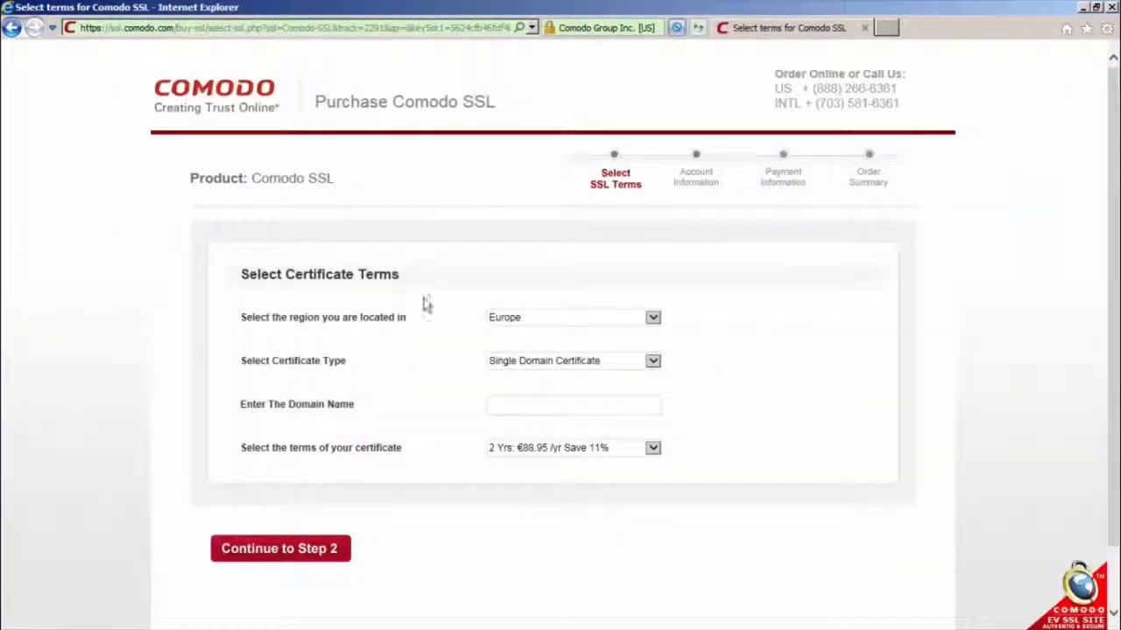
pyautogui.click(652, 319)
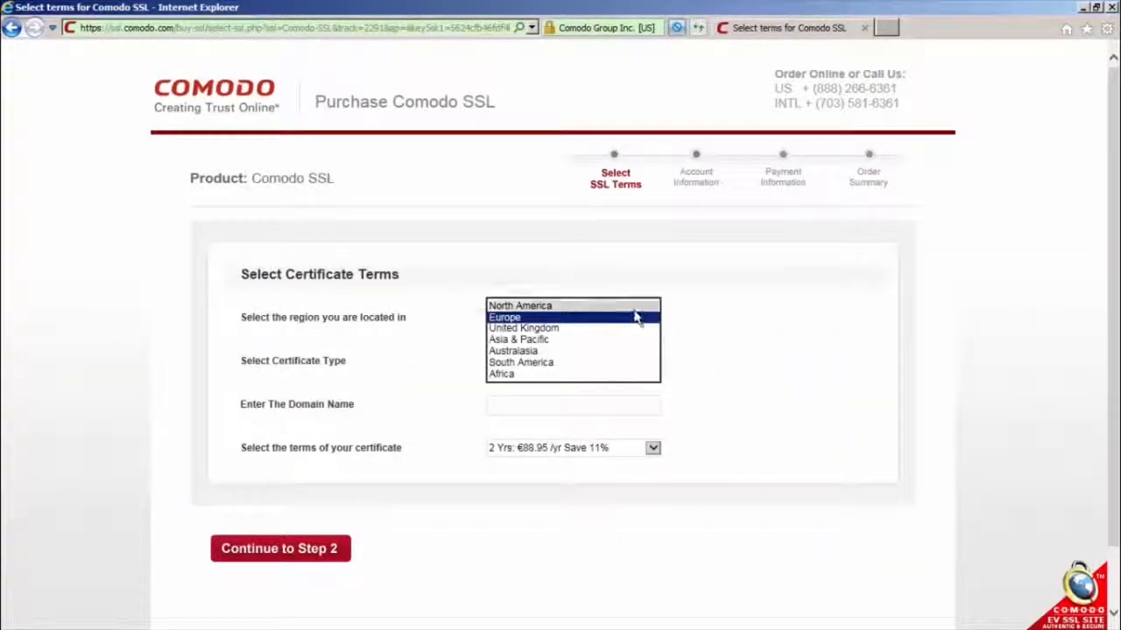
pyautogui.click(632, 306)
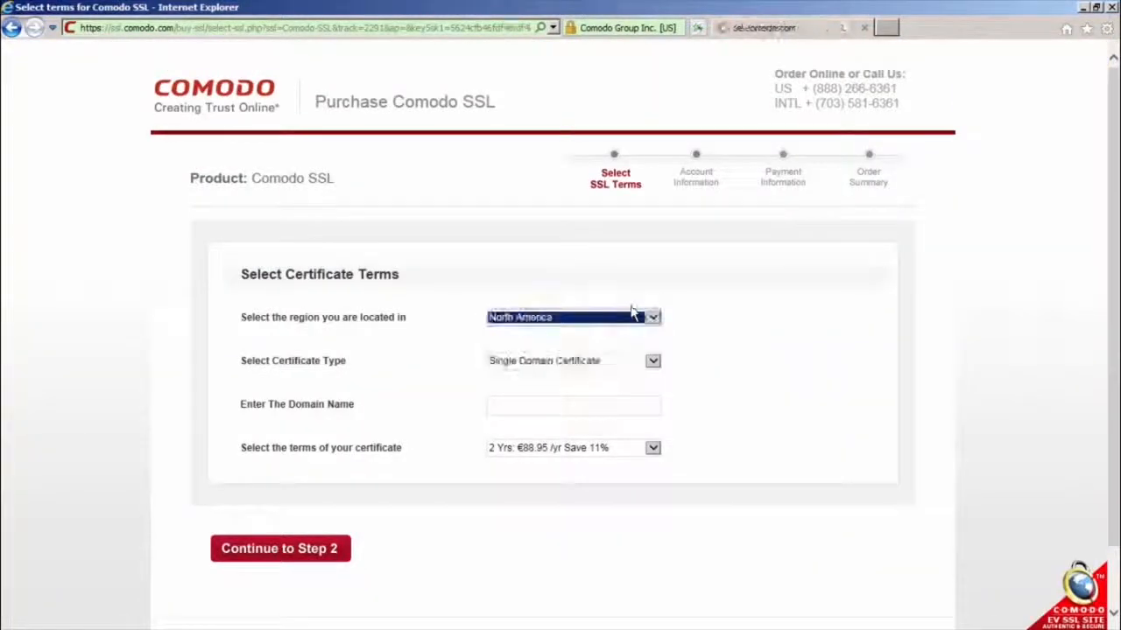
pyautogui.click(604, 405)
pyautogui.write('yourd')
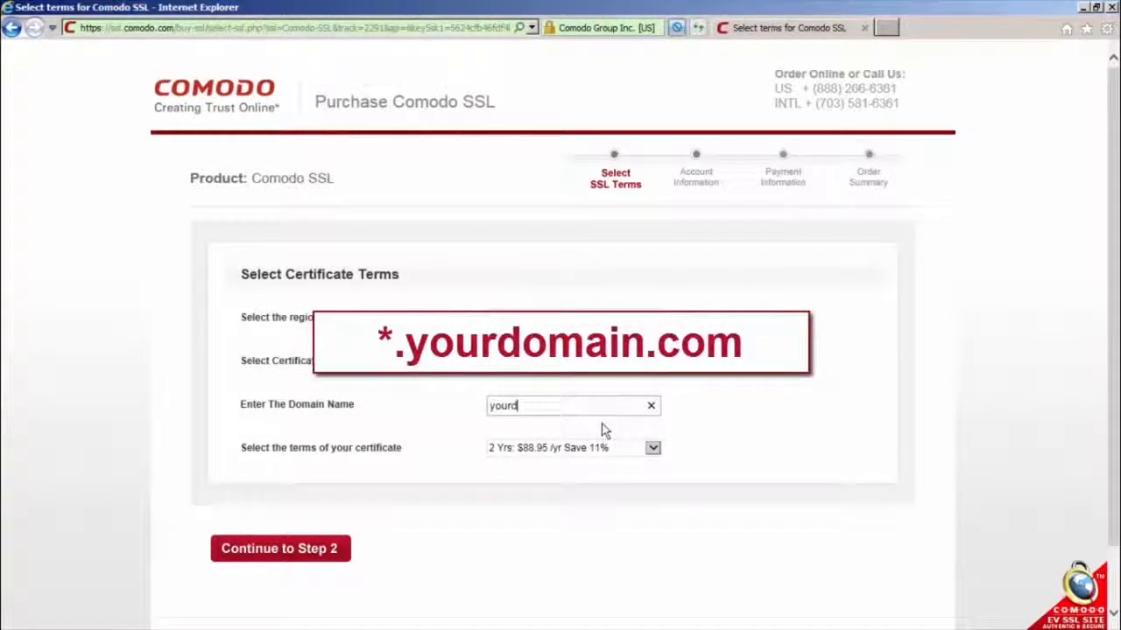
pyautogui.write('omain.com')
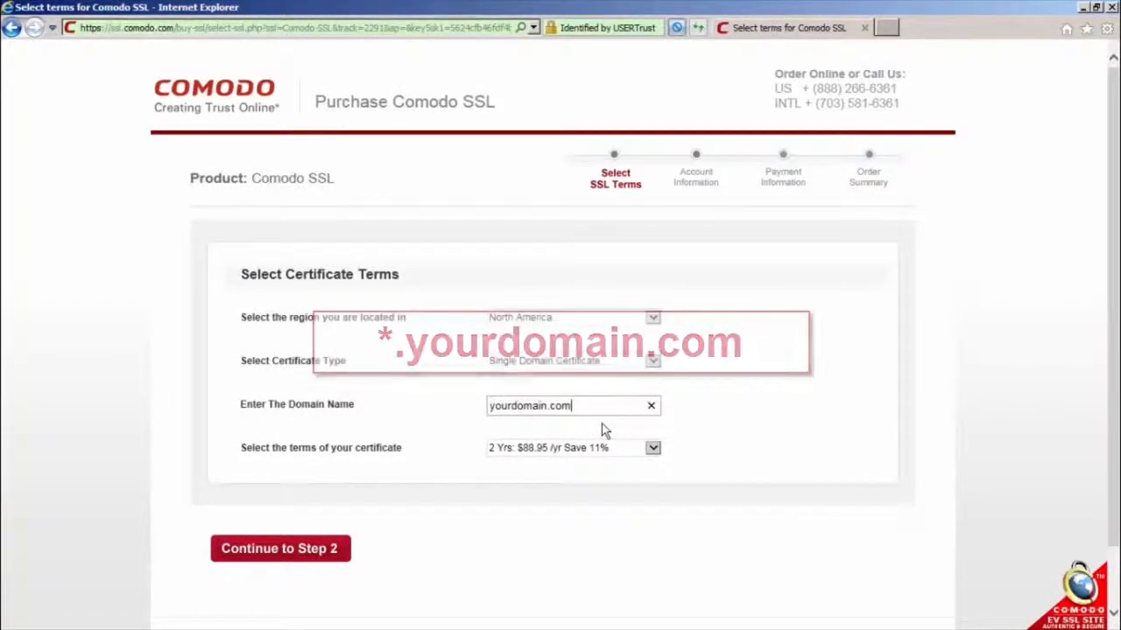
pyautogui.click(652, 448)
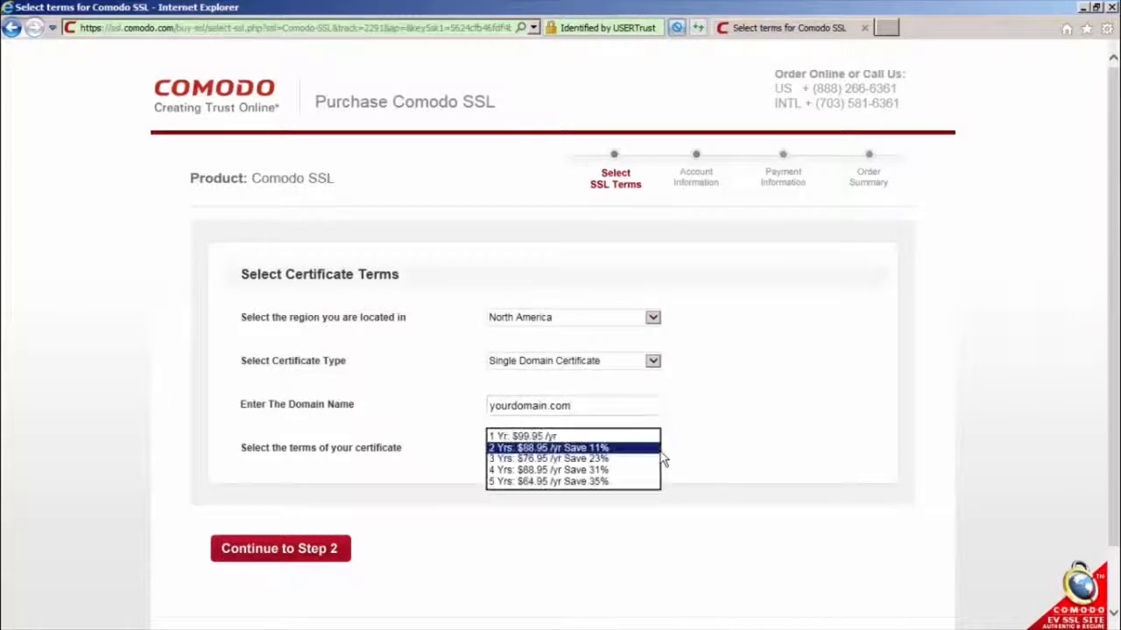
pyautogui.click(639, 438)
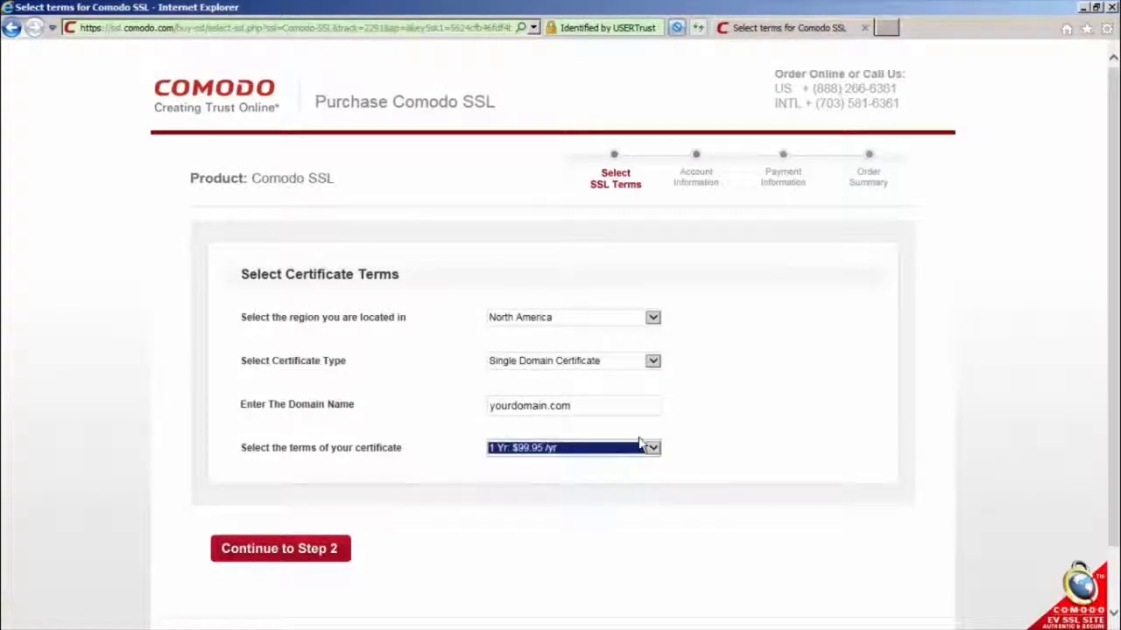
pyautogui.click(282, 548)
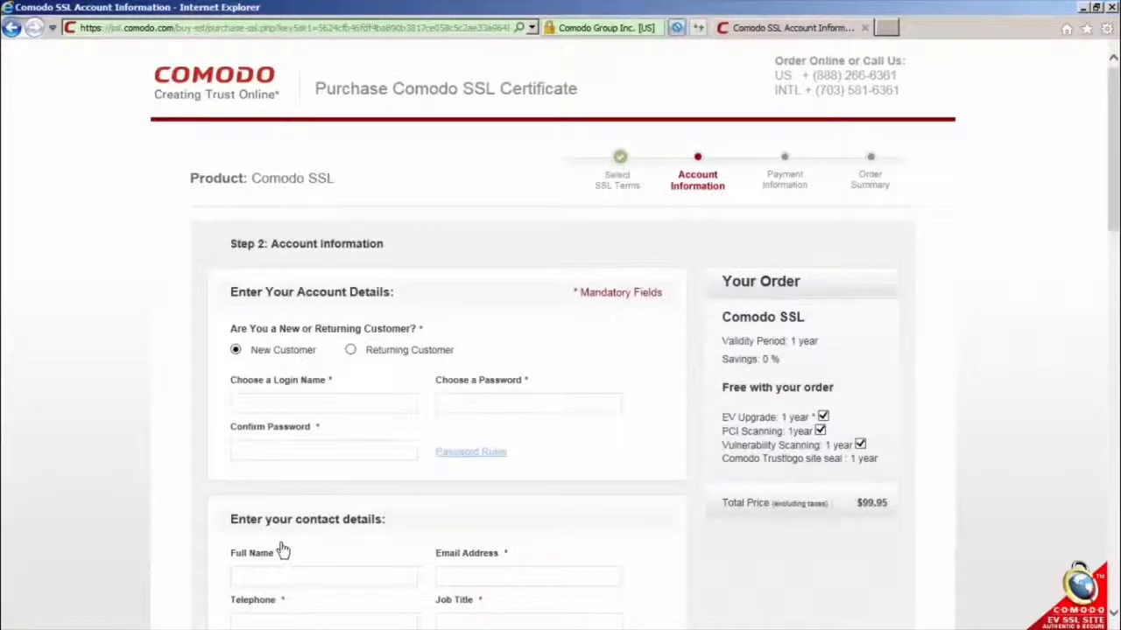
# Enter the returning-customer login and password, then submit the account and domain details
pyautogui.click(350, 350)
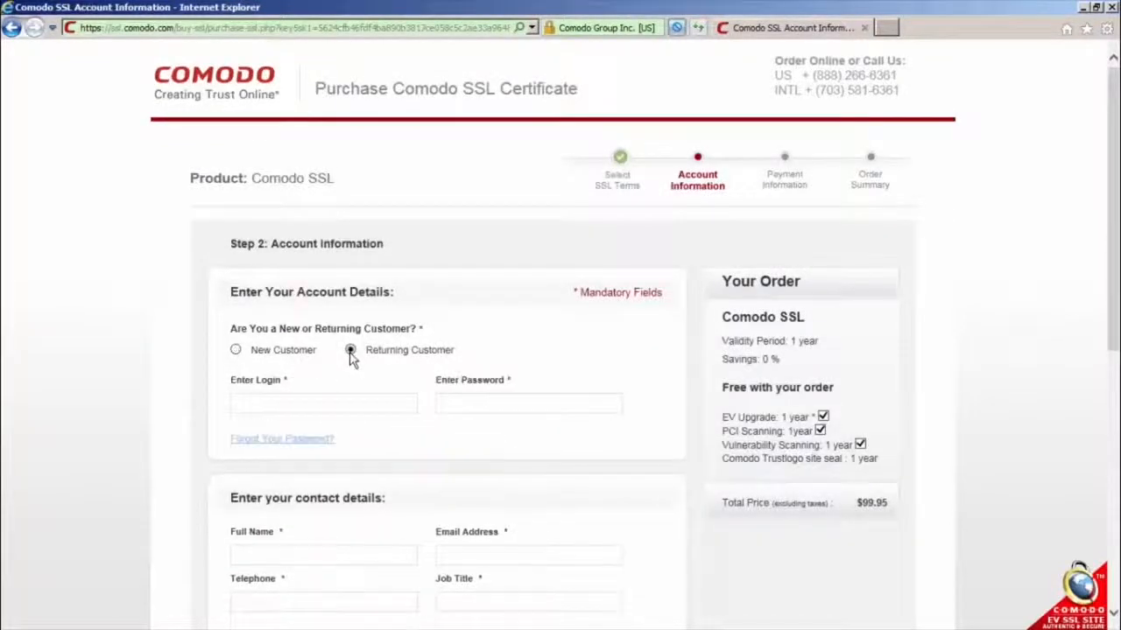
pyautogui.click(321, 403)
pyautogui.write('yo')
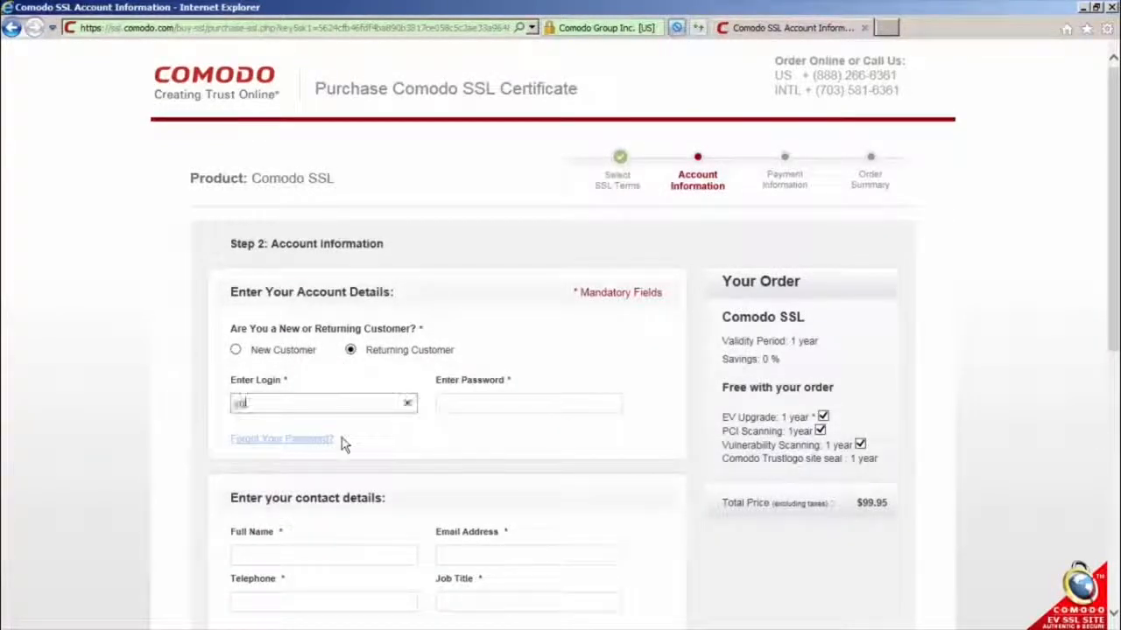
pyautogui.write('urlogin')
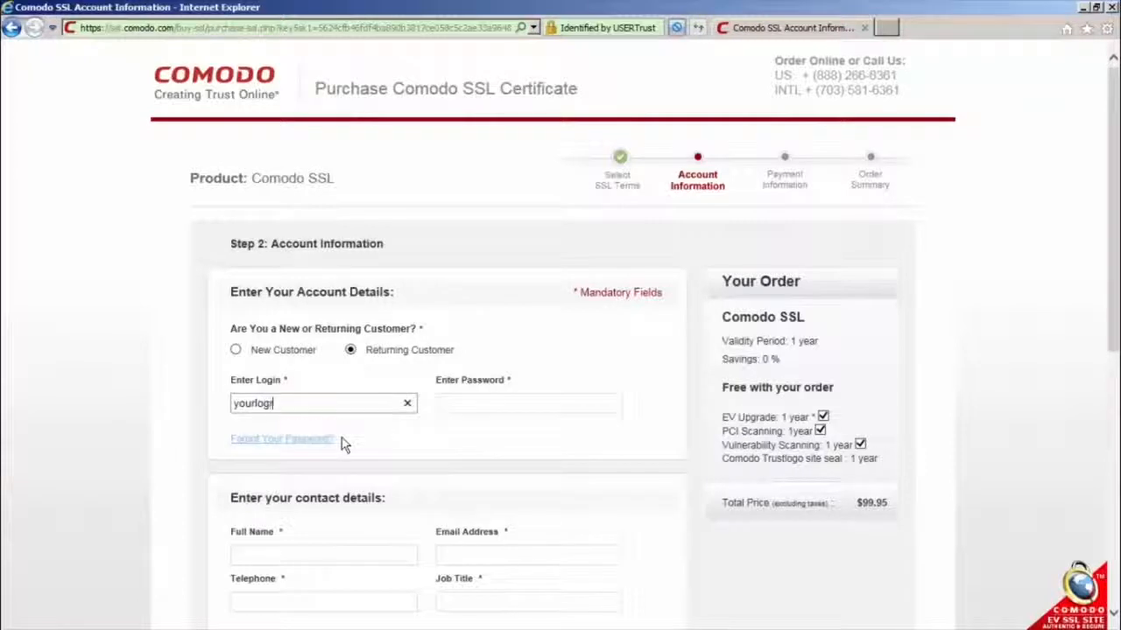
pyautogui.click(455, 405)
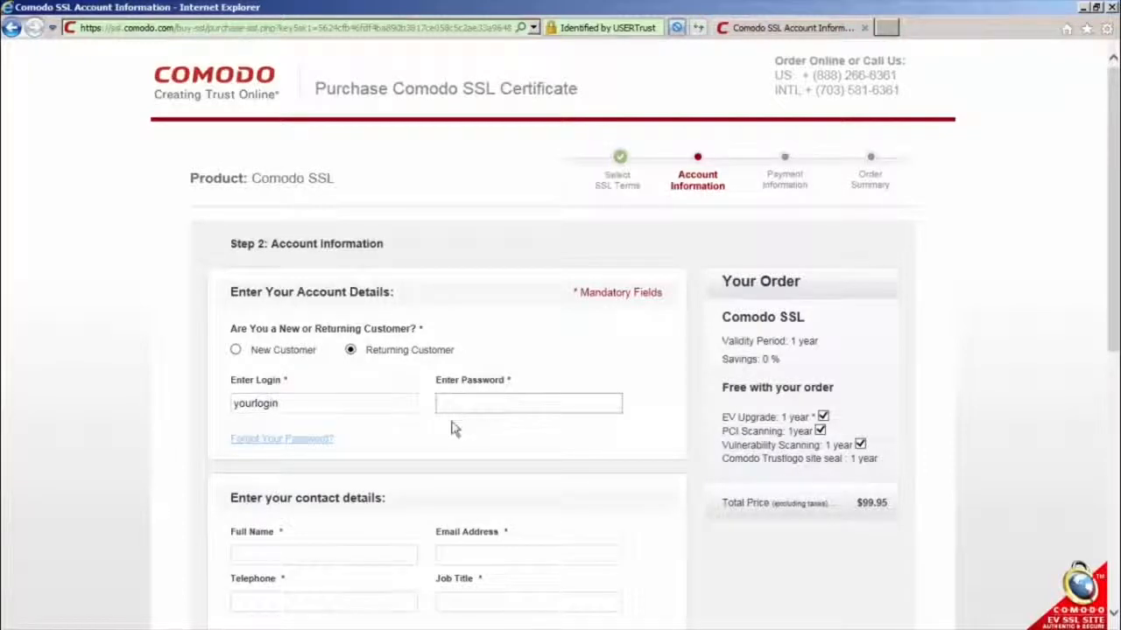
pyautogui.write('password')
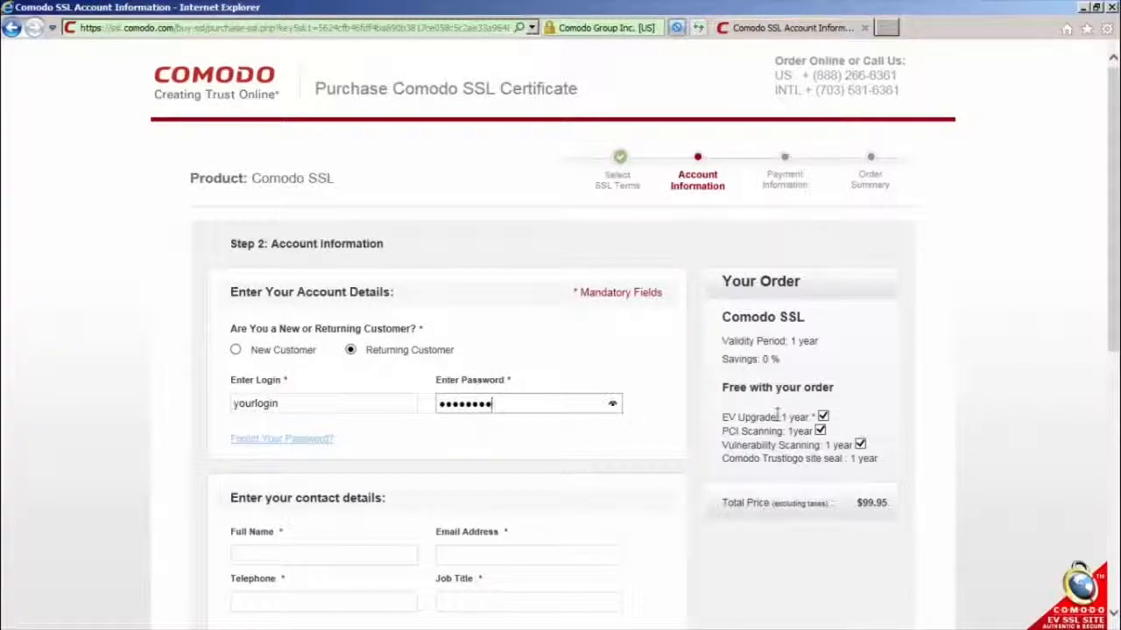
pyautogui.moveTo(1116, 328); pyautogui.dragTo(1116, 480)
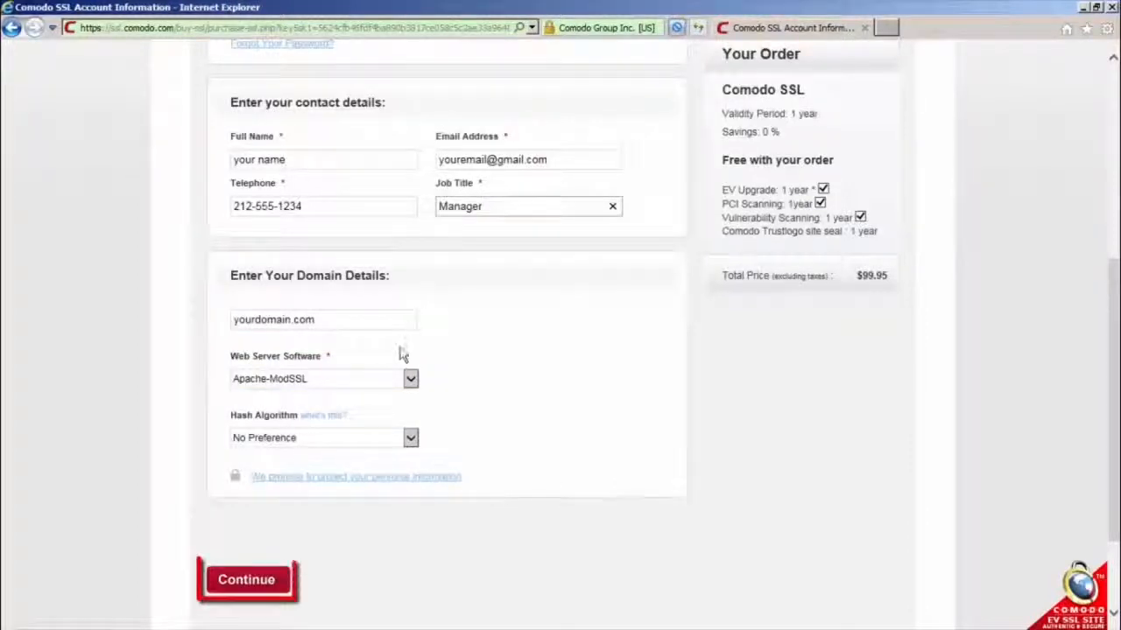
pyautogui.click(247, 581)
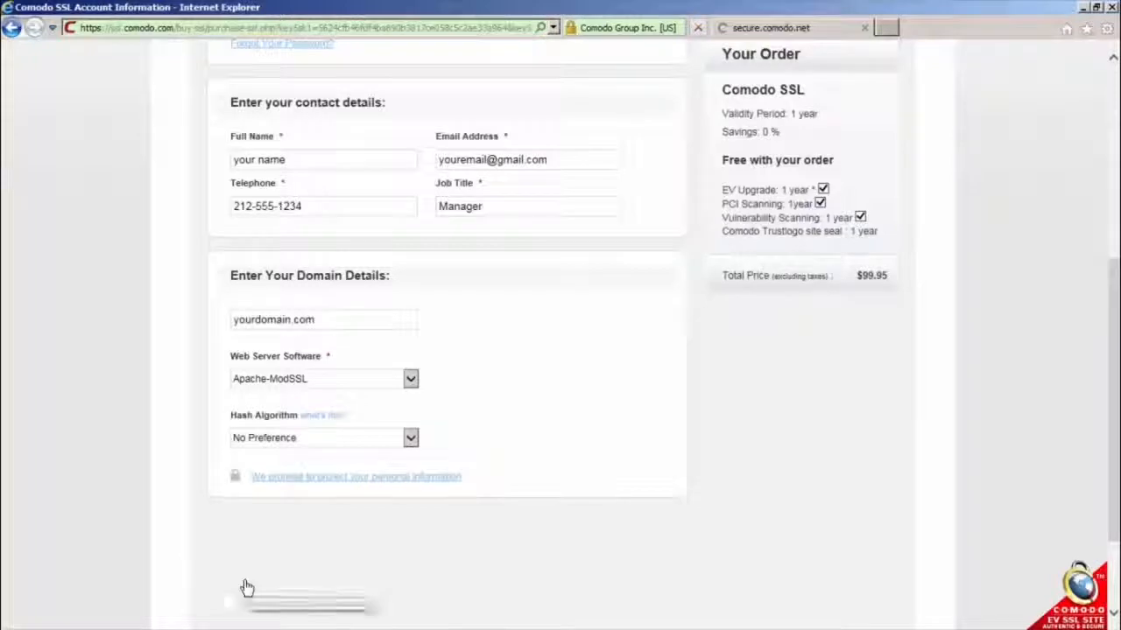
# Accept the subscriber agreements and continue to the Payment Information step
pyautogui.scroll(-5, 1090, 350)
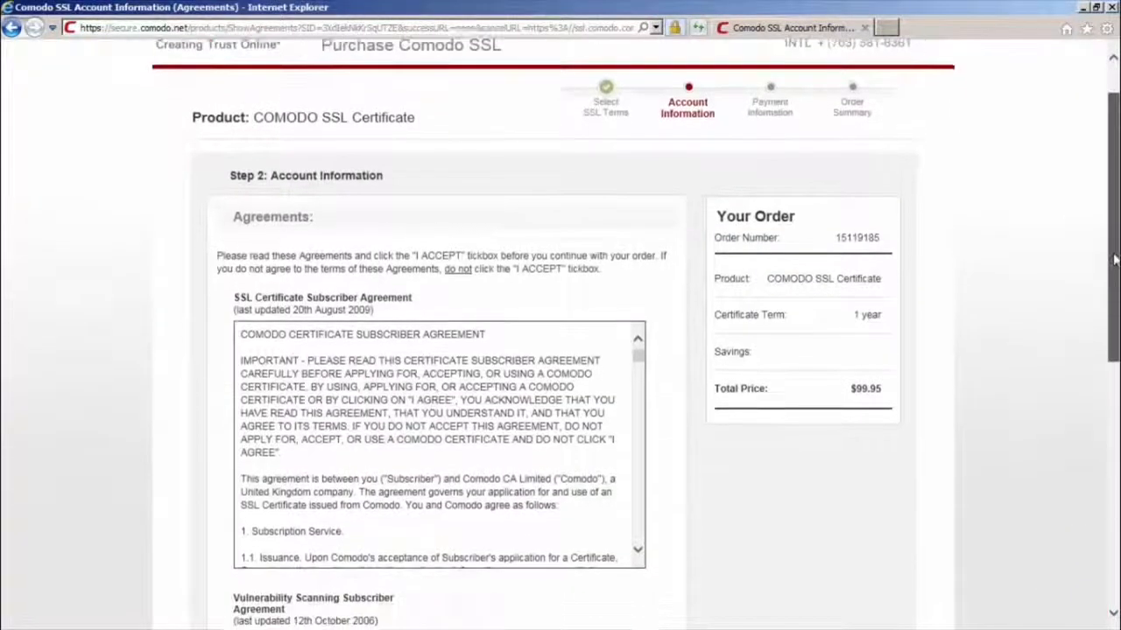
pyautogui.scroll(-3, 1099, 396)
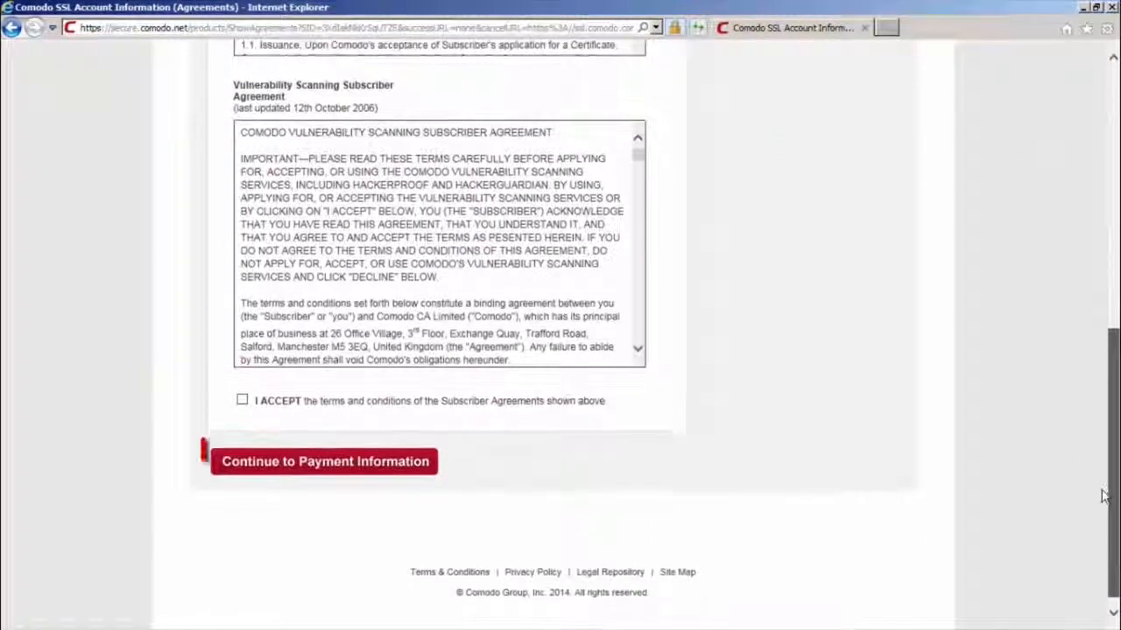
pyautogui.click(243, 400)
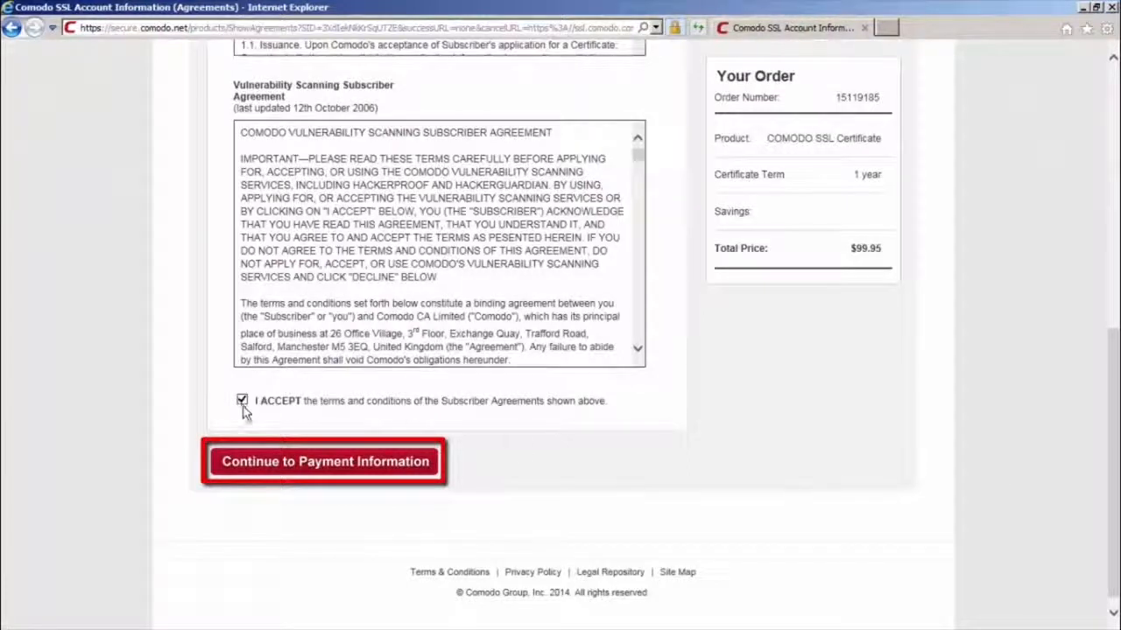
pyautogui.click(257, 459)
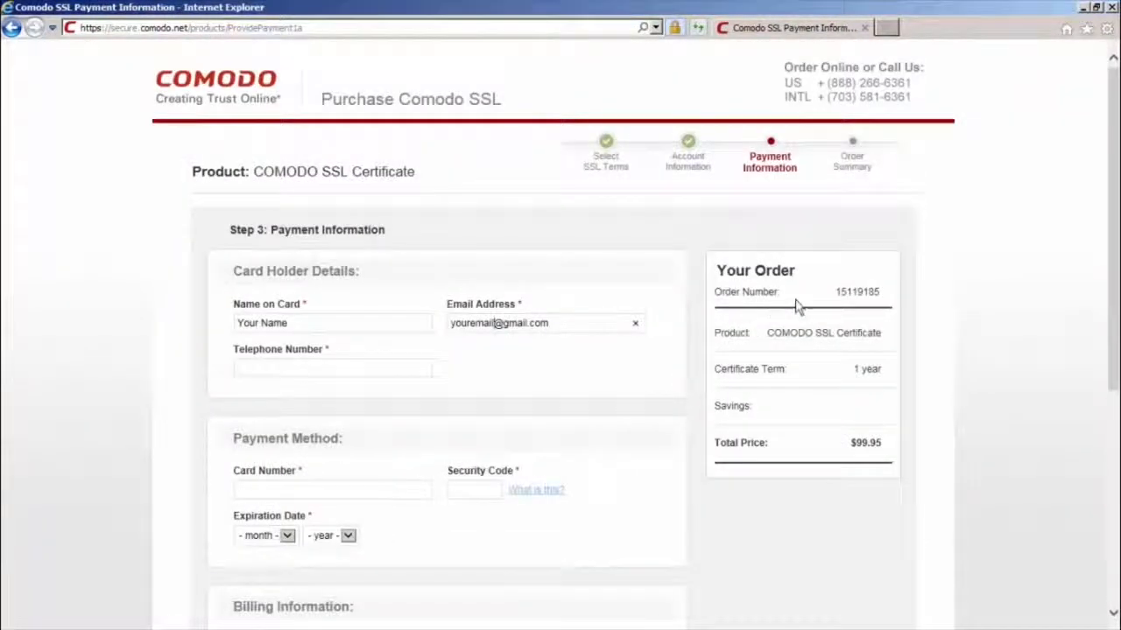
# Copy the order number shown on the payment page
pyautogui.moveTo(834, 292); pyautogui.dragTo(887, 301)
pyautogui.rightClick(873, 297)
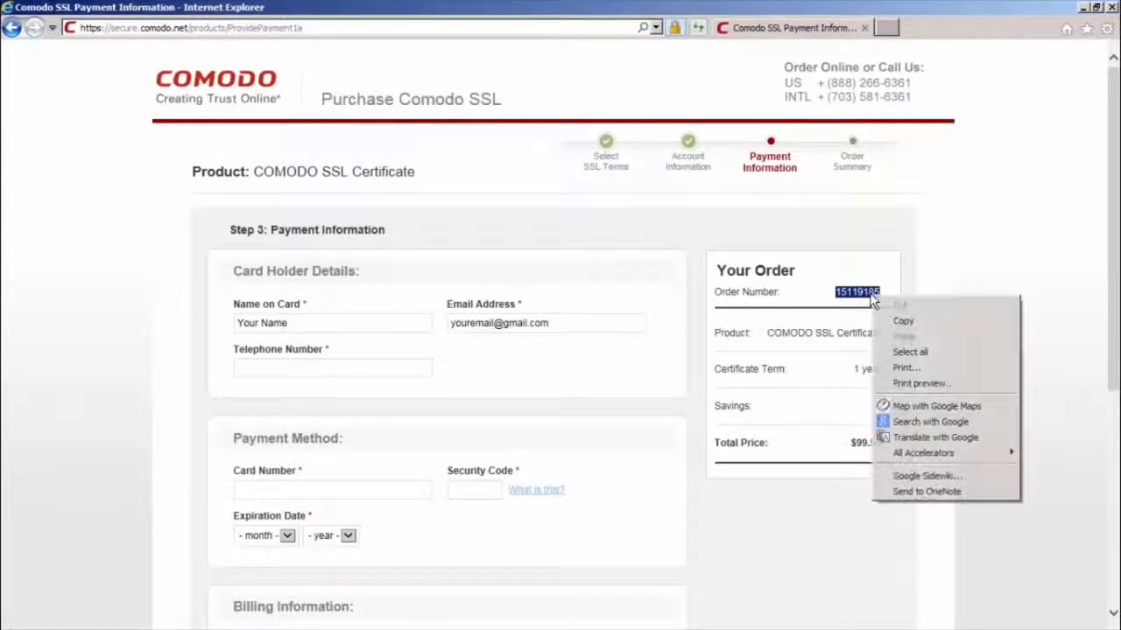
pyautogui.click(902, 324)
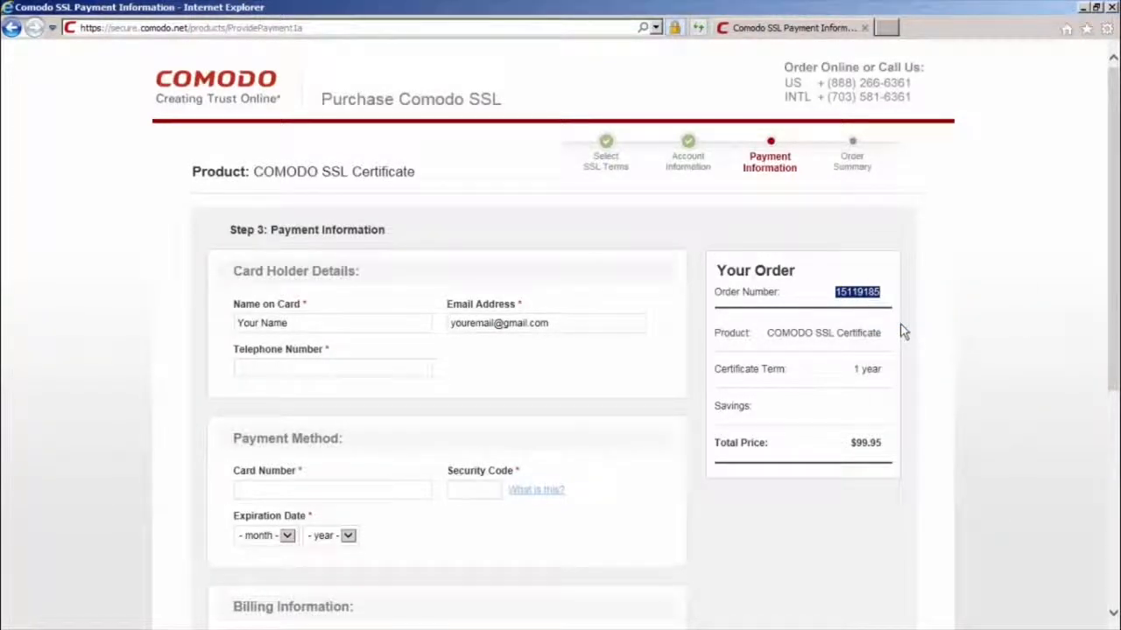
pyautogui.click(904, 331)
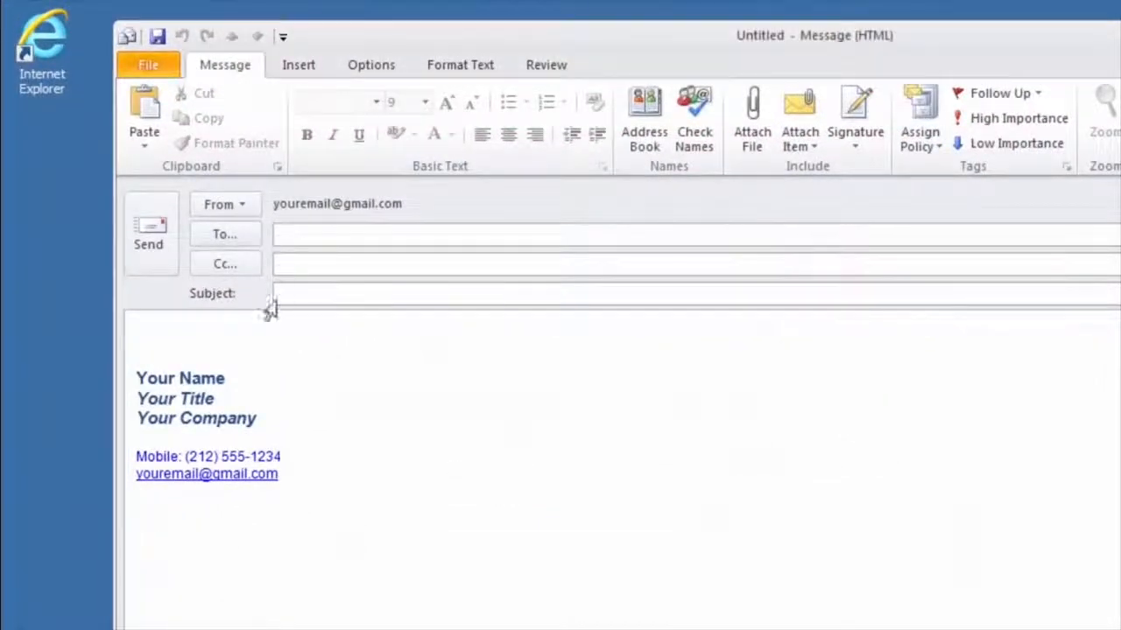
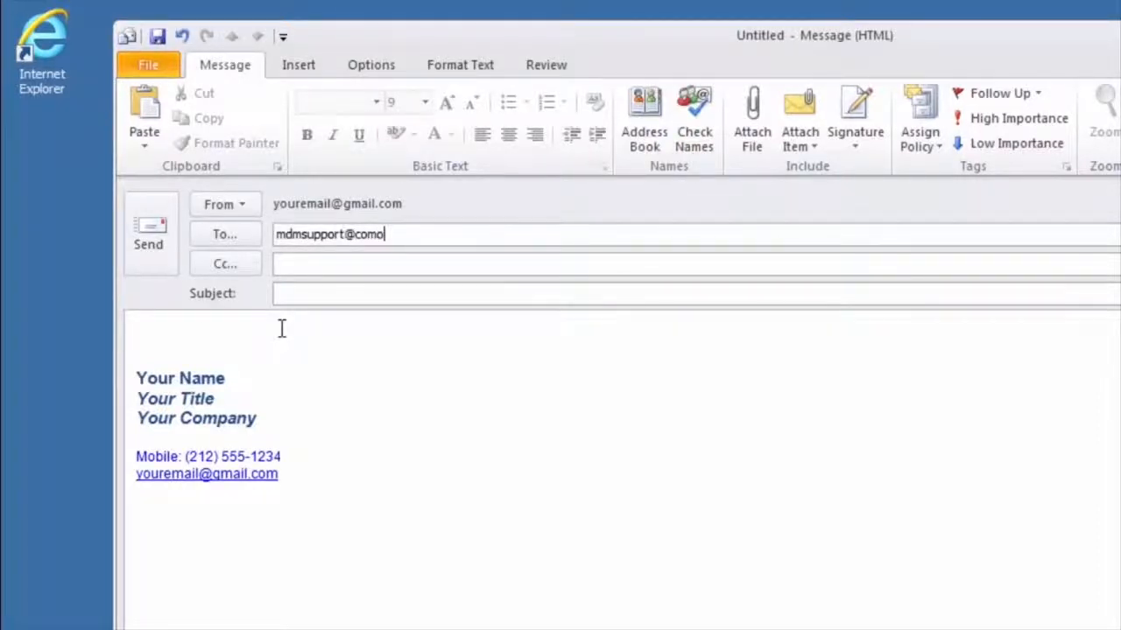
# Email the MDM support address with subject 'CMDM SSL Provisioning' plus the pasted order number
pyautogui.press('Tab')
pyautogui.press('Tab')
pyautogui.write('CMD')
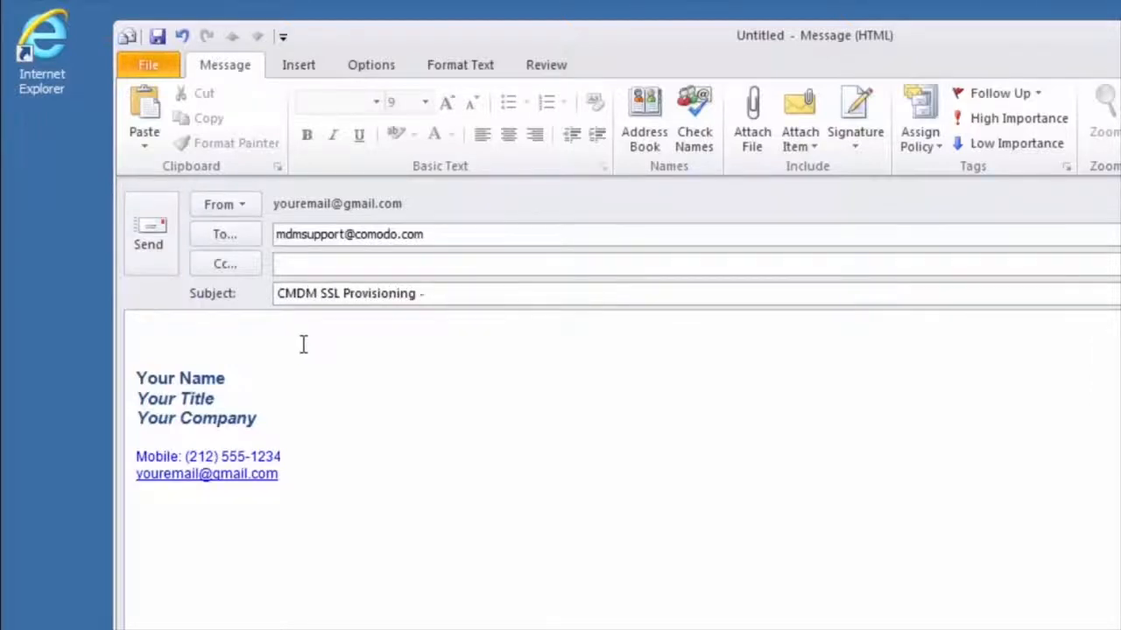
pyautogui.rightClick(430, 293)
pyautogui.click(477, 346)
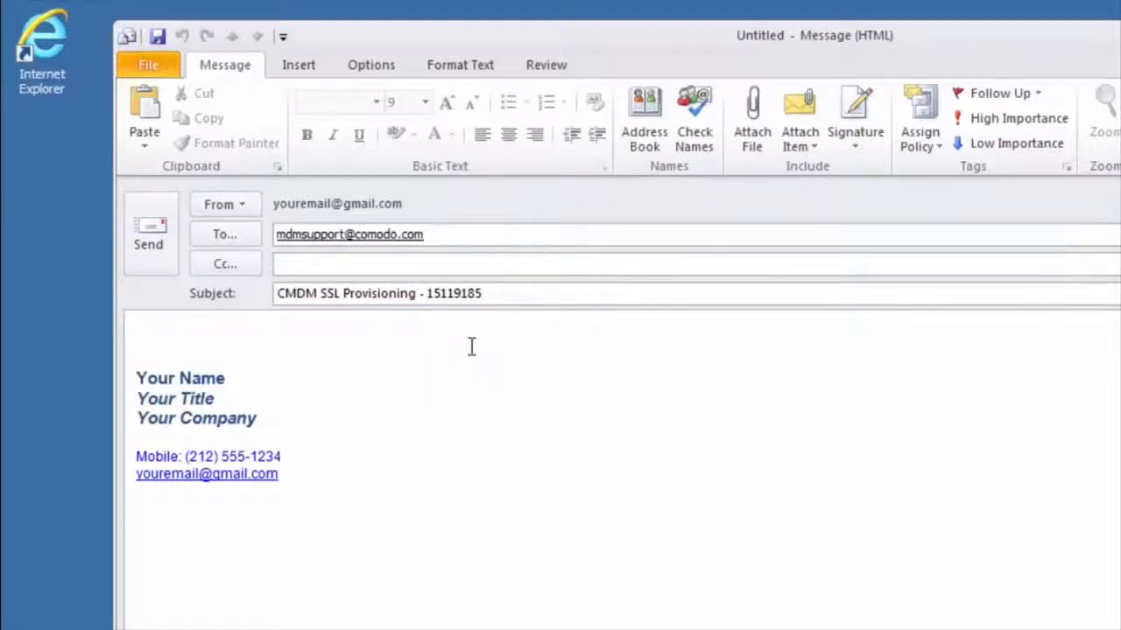
pyautogui.click(164, 249)
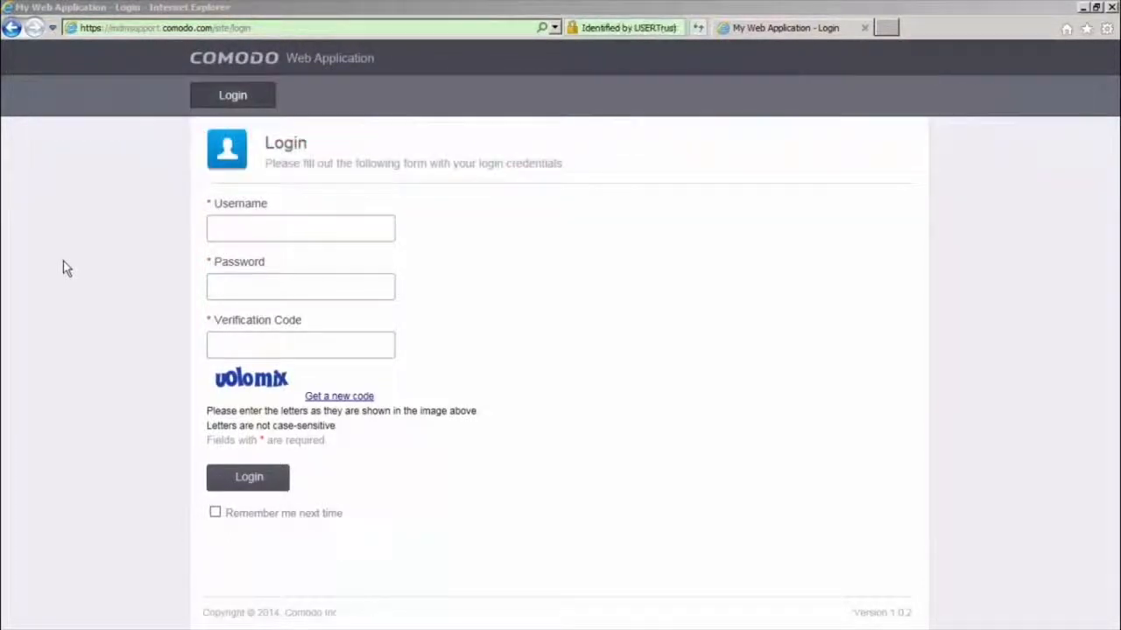
# Log in to the Comodo Web Application with username, password and verification code
pyautogui.click(221, 228)
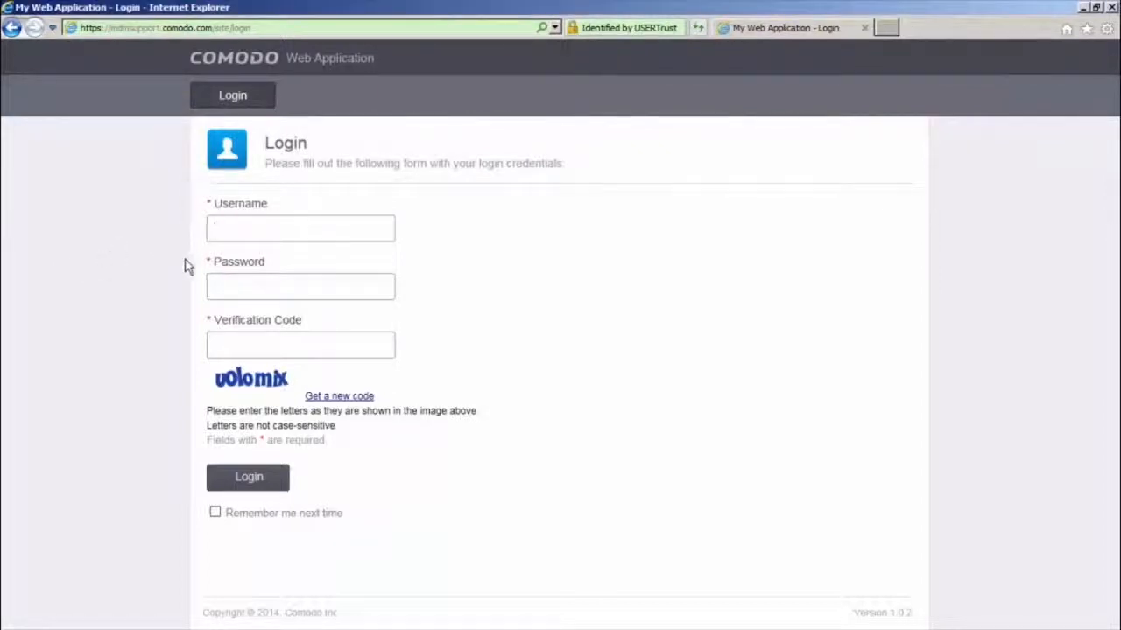
pyautogui.press('Tab')
pyautogui.click(216, 344)
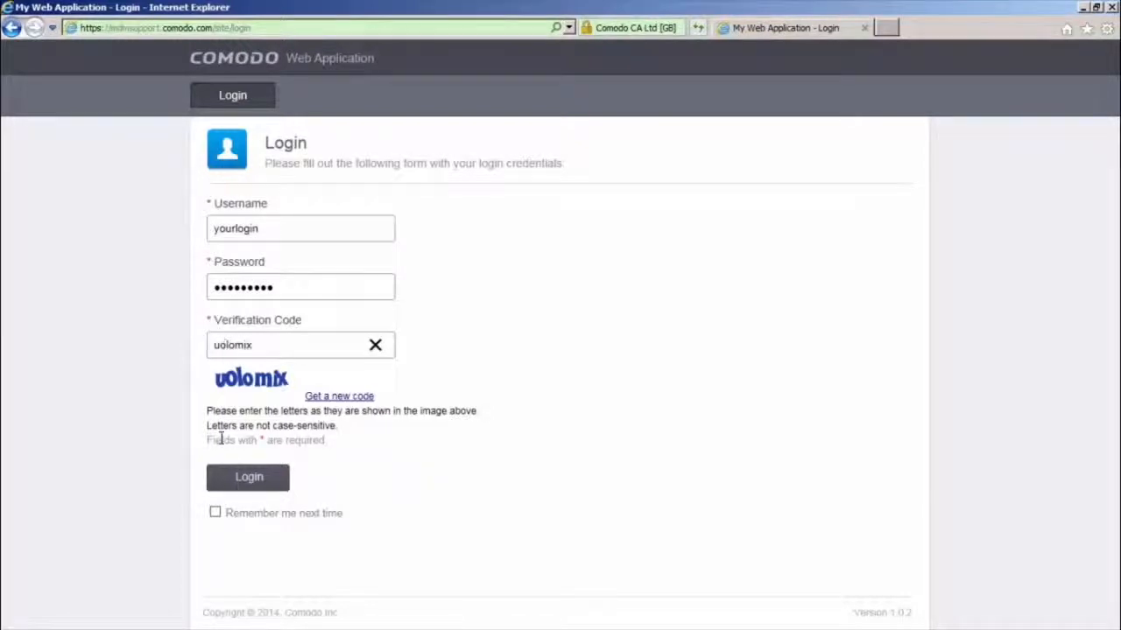
pyautogui.click(239, 480)
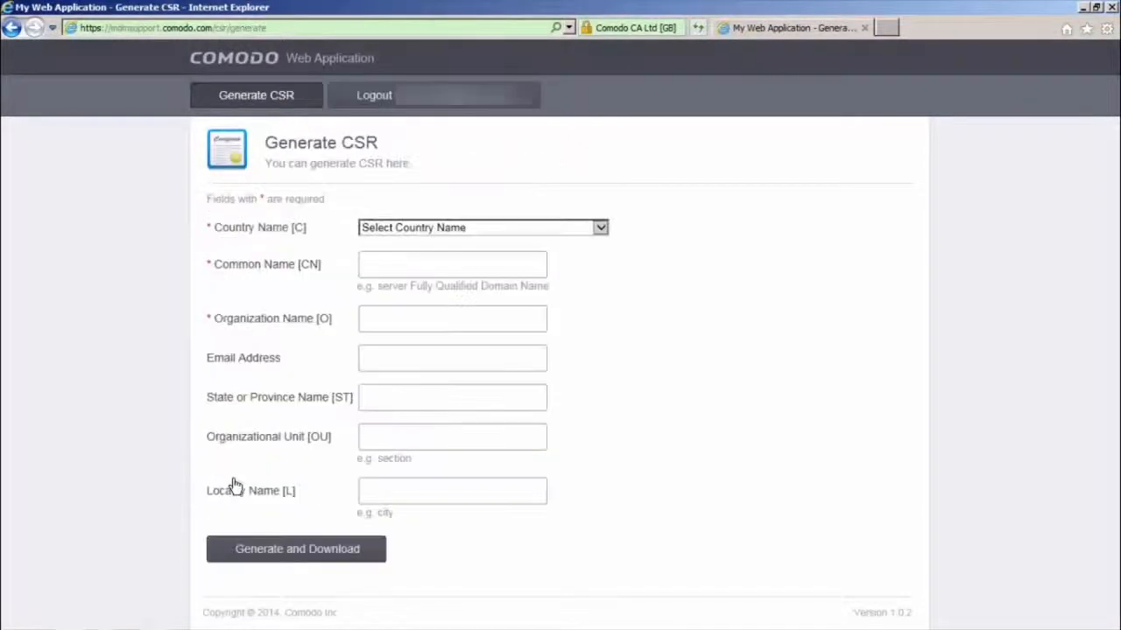
# Generate a CSR for United States and yourdomain.com and save the COMODO_CSR zip
pyautogui.click(600, 228)
pyautogui.moveTo(602, 245); pyautogui.dragTo(594, 552)
pyautogui.click(429, 339)
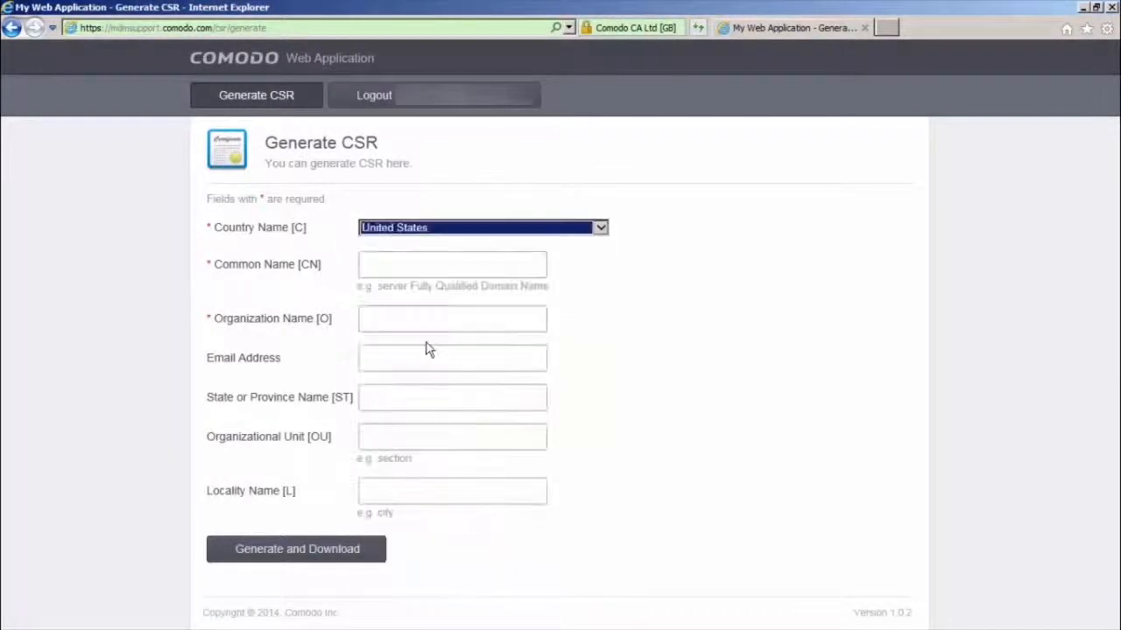
pyautogui.click(427, 263)
pyautogui.write('yourdomain.com')
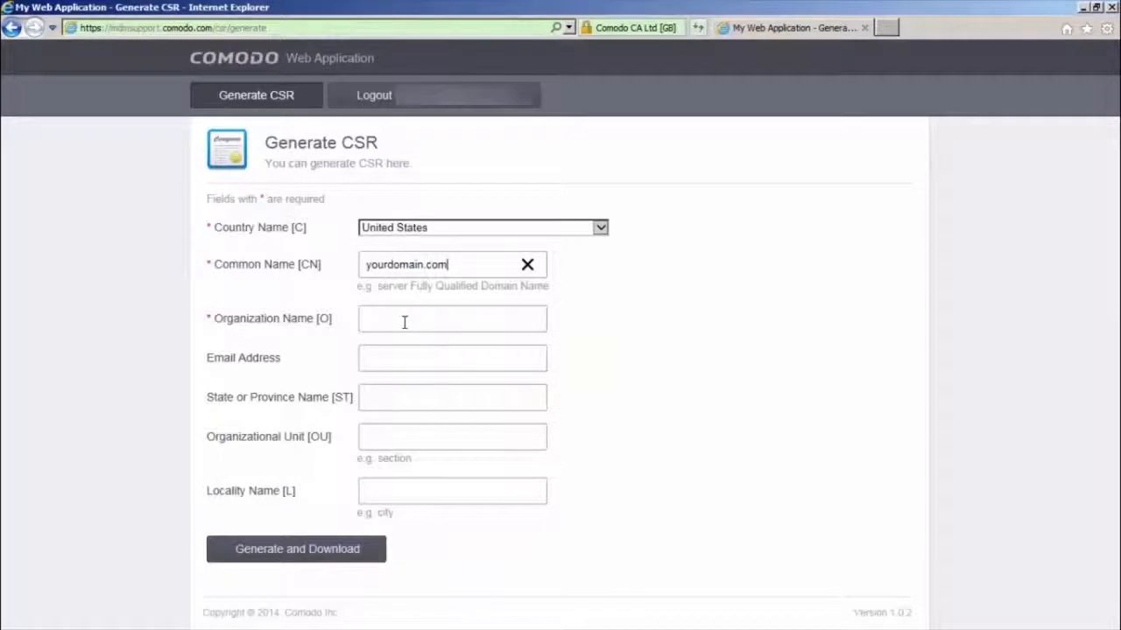
pyautogui.click(404, 323)
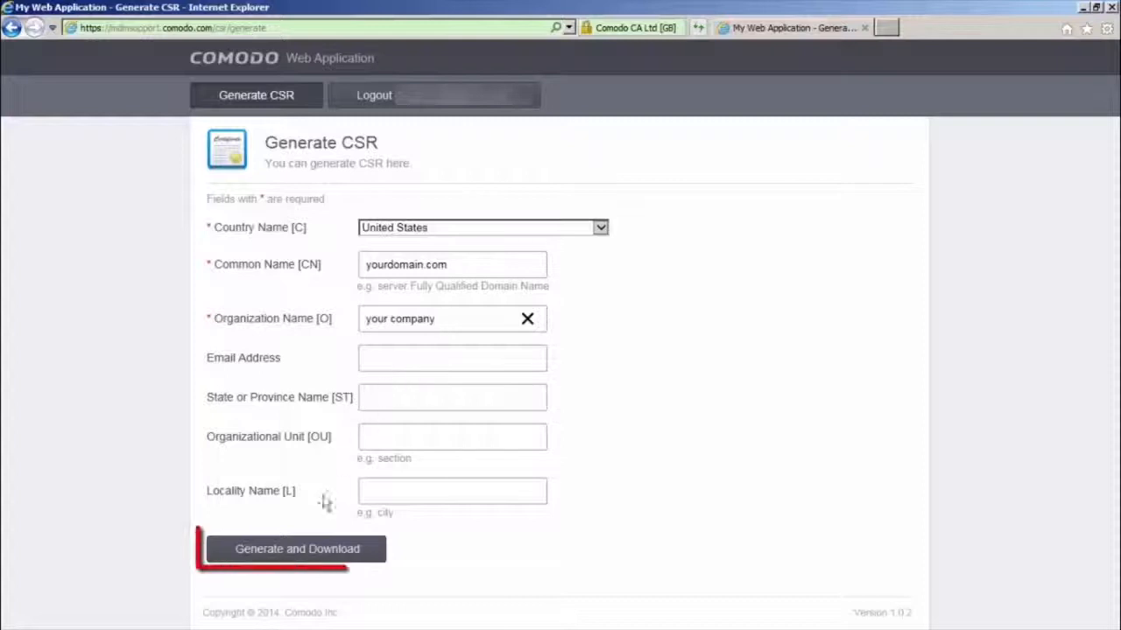
pyautogui.click(296, 550)
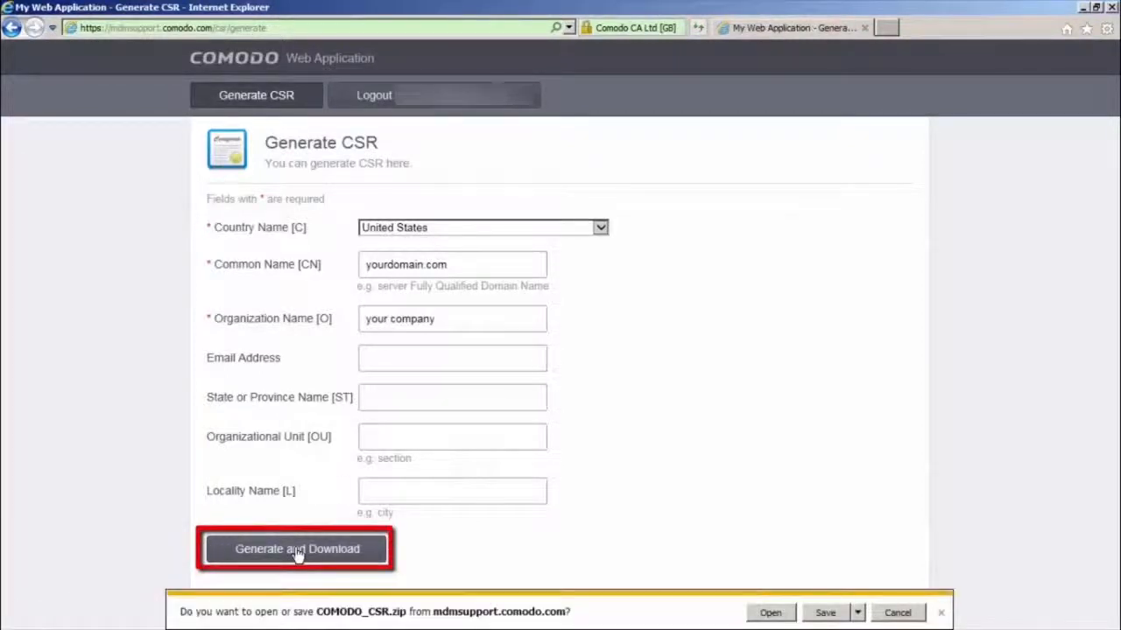
pyautogui.click(823, 615)
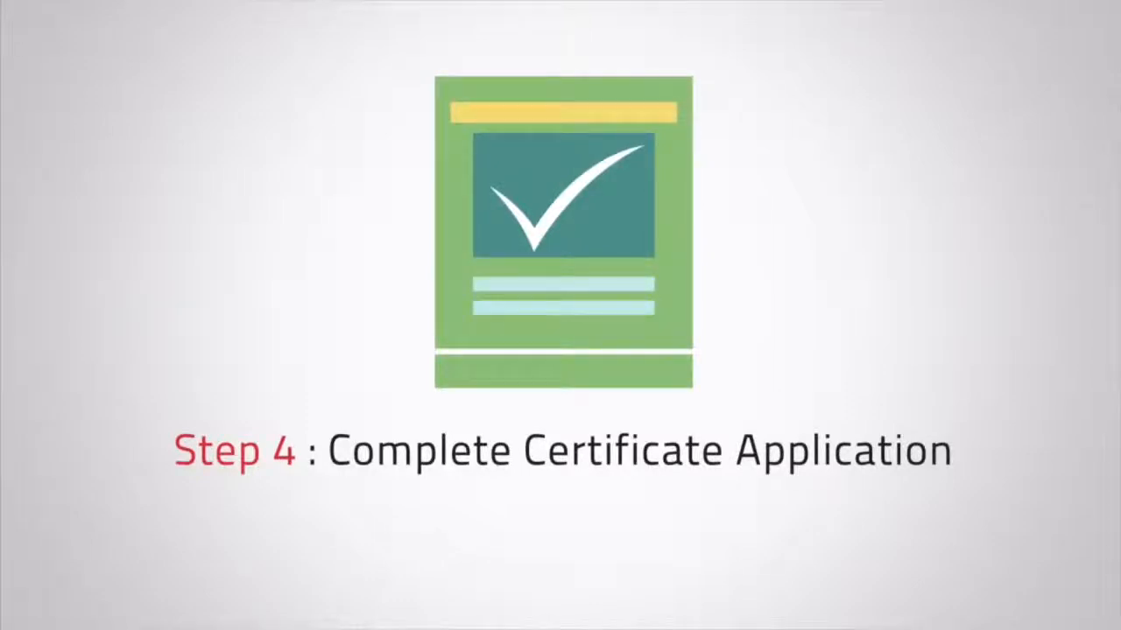
# Log in to the Comodo account with the username and password
pyautogui.write('login')
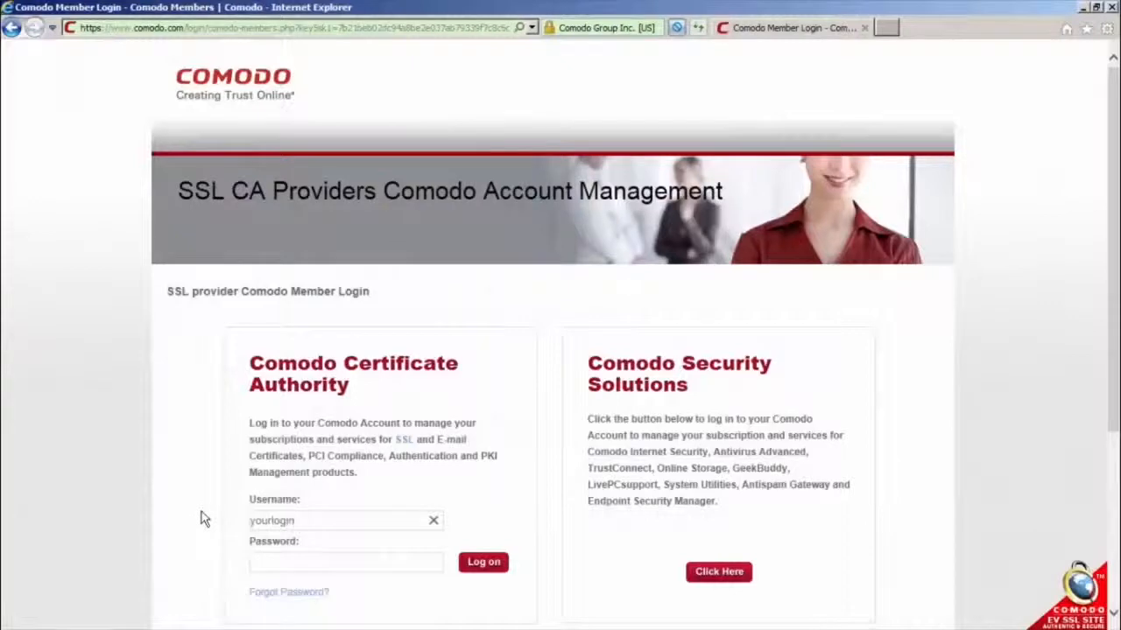
pyautogui.press('Tab')
pyautogui.write('*****')
pyautogui.press('Return')
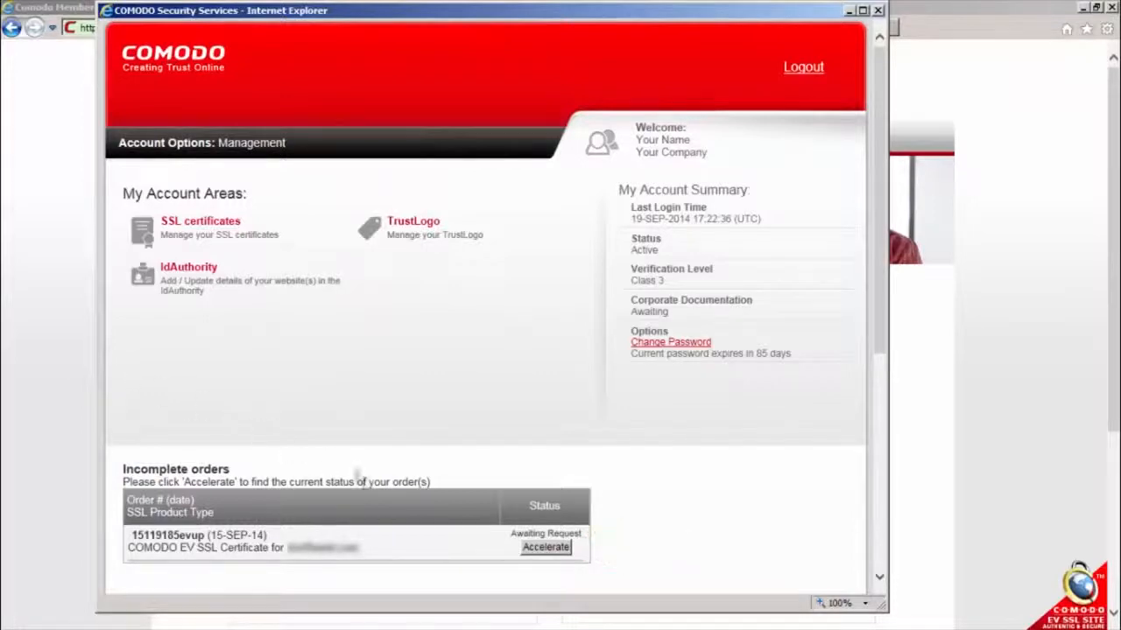
# Paste the generated CSR into the pending order's Submit your CSR box and submit it
pyautogui.click(542, 548)
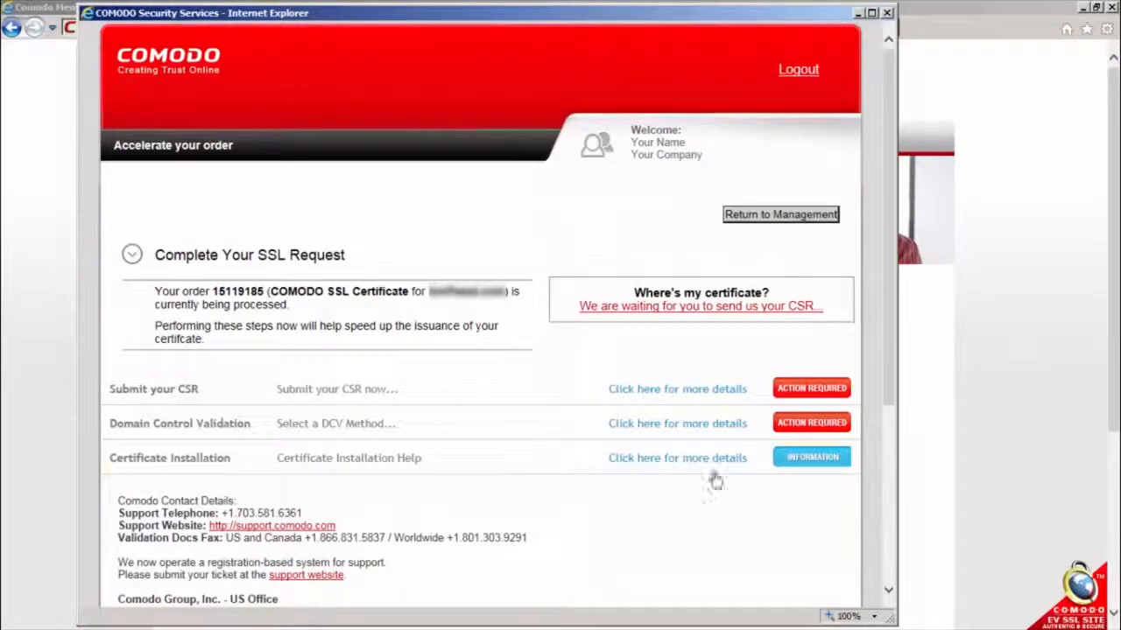
pyautogui.click(804, 394)
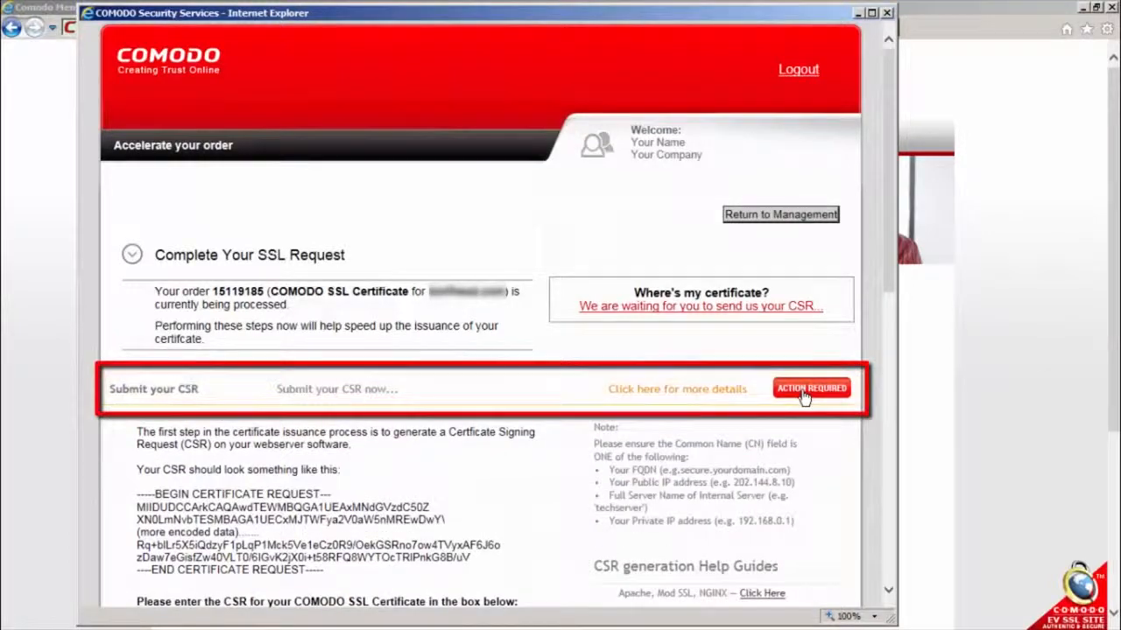
pyautogui.moveTo(887, 283); pyautogui.dragTo(869, 384)
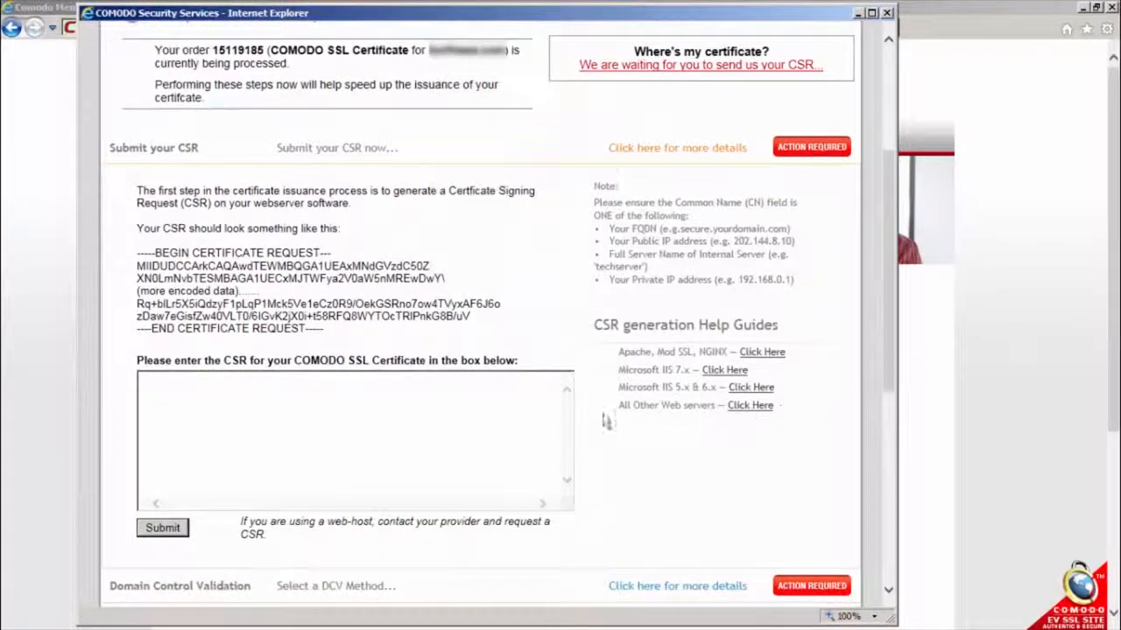
pyautogui.click(274, 418)
pyautogui.hotkey('ctrl', 'v')
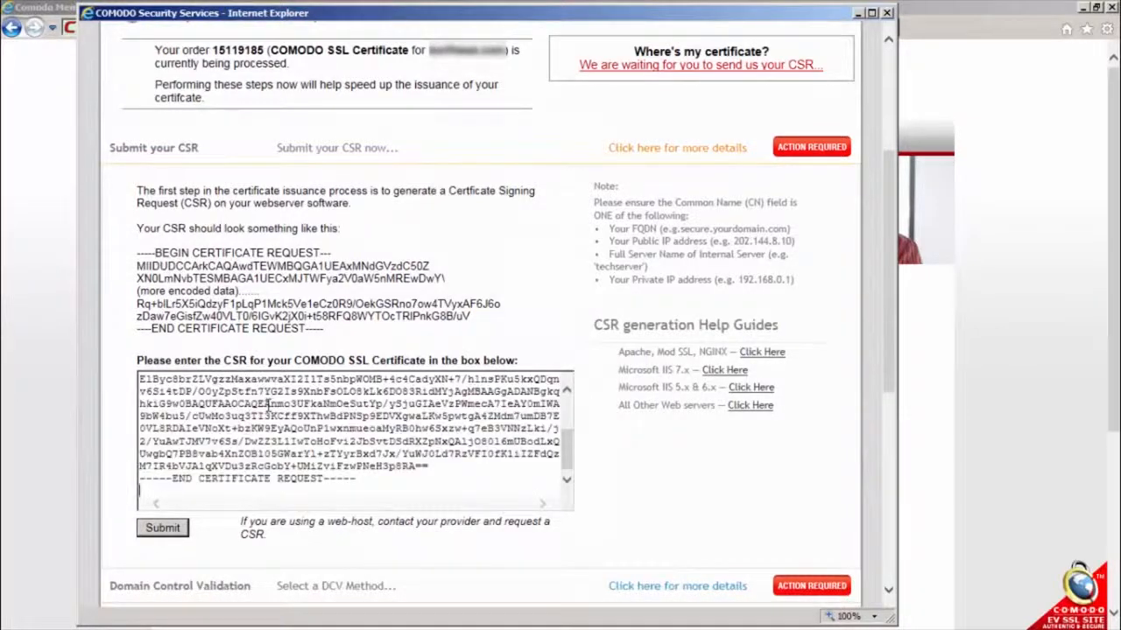
pyautogui.click(158, 529)
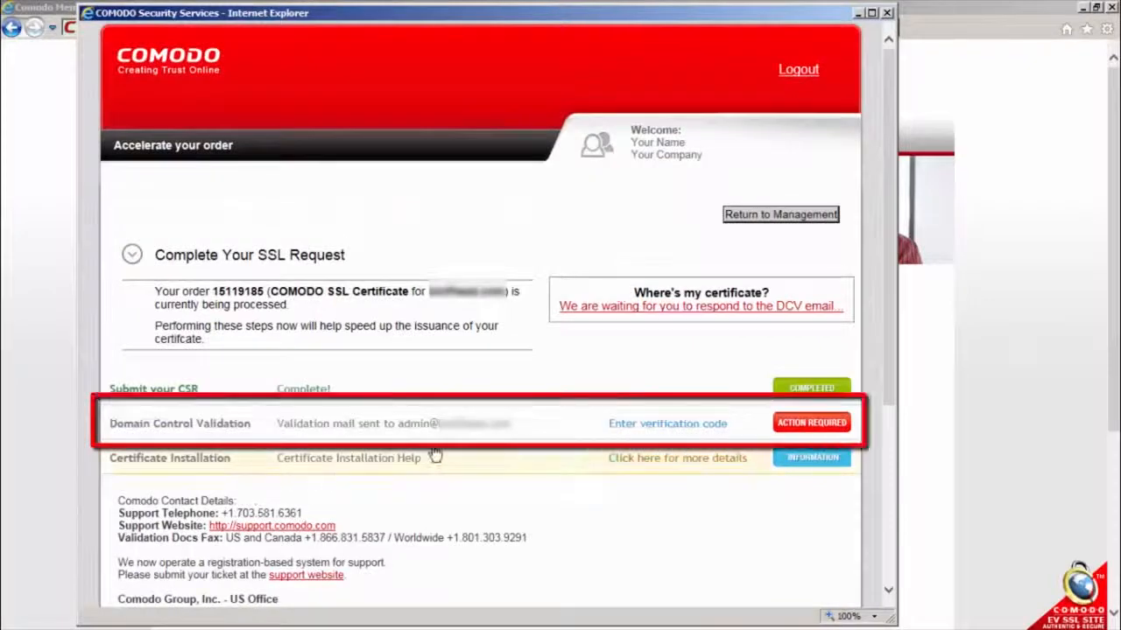
# Enter the emailed verification code under Domain Control Validation and complete it
pyautogui.click(788, 425)
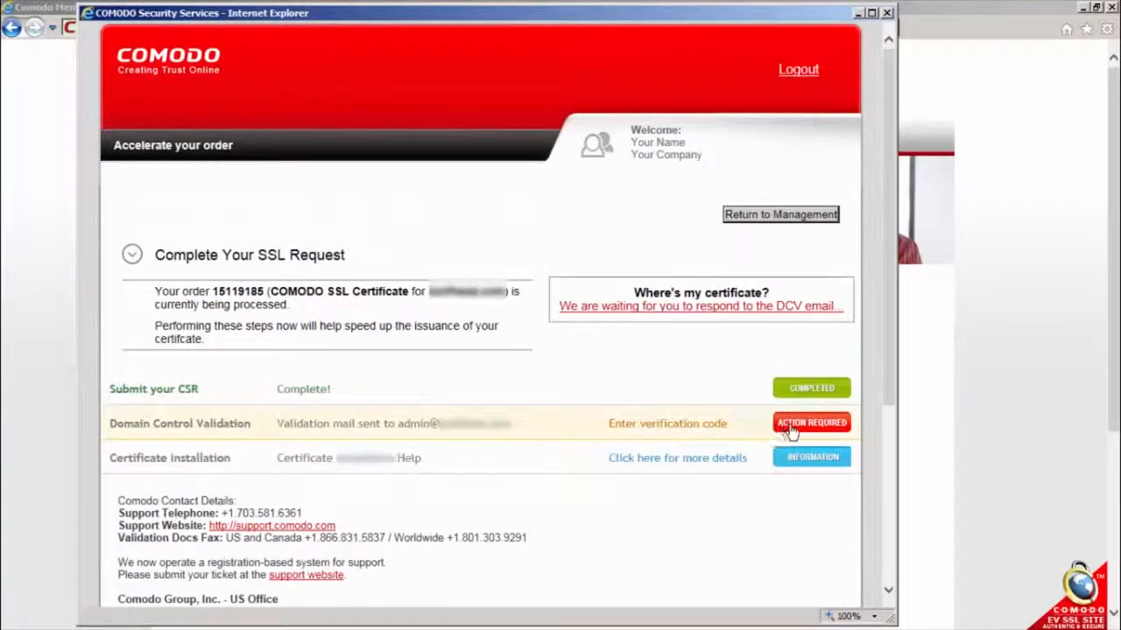
pyautogui.click(290, 500)
pyautogui.click(175, 529)
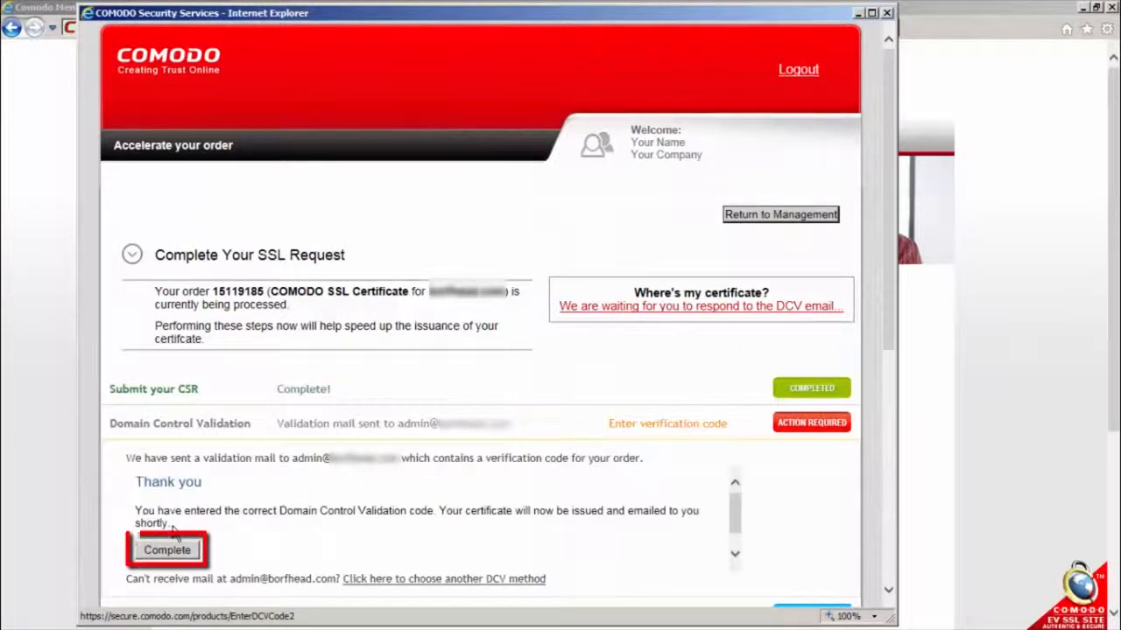
pyautogui.click(168, 551)
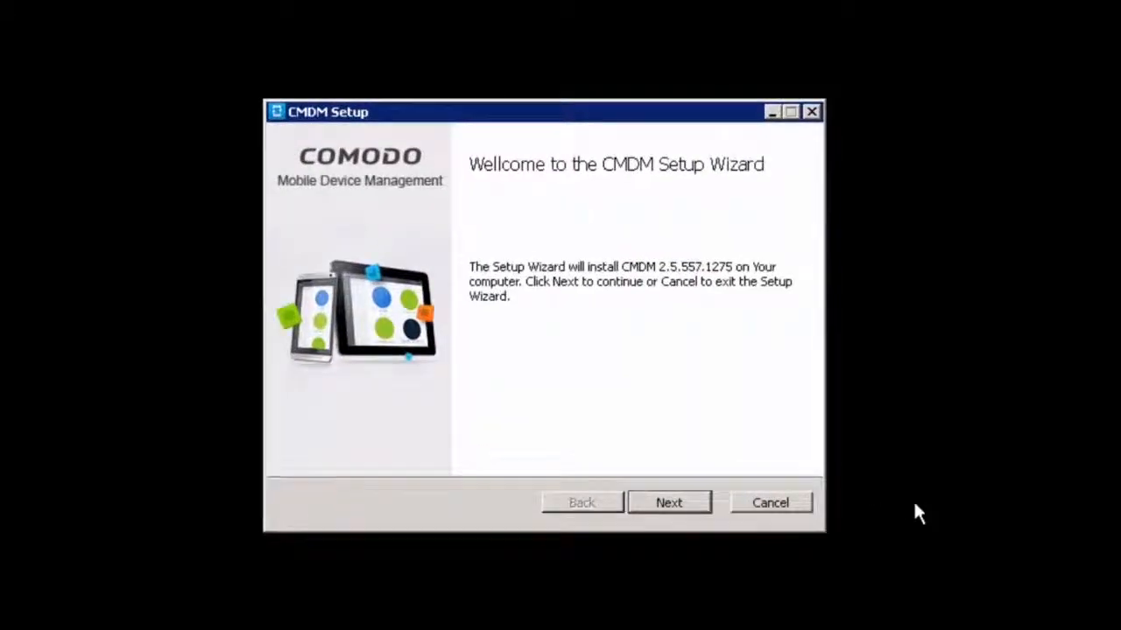
# Pass the Welcome page and tick 'I accept the terms in the License Agreement'
pyautogui.click(669, 503)
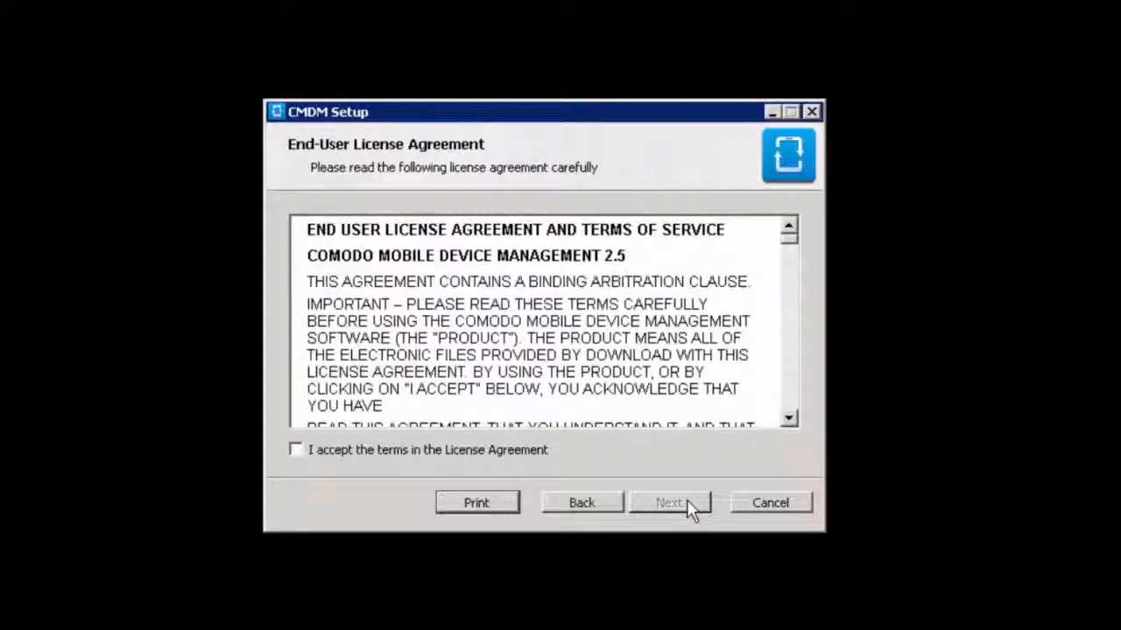
pyautogui.click(305, 450)
pyautogui.click(645, 504)
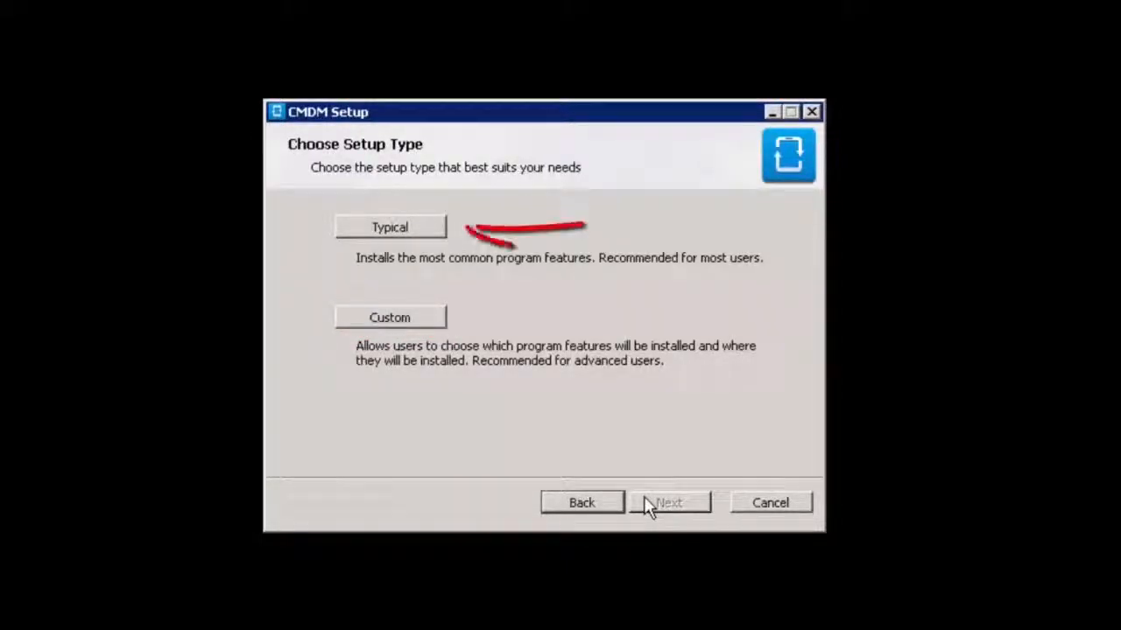
# Choose Typical setup with backend host mdm.yourdomain.com and SMTP host smtp.yourdomain.com
pyautogui.click(432, 225)
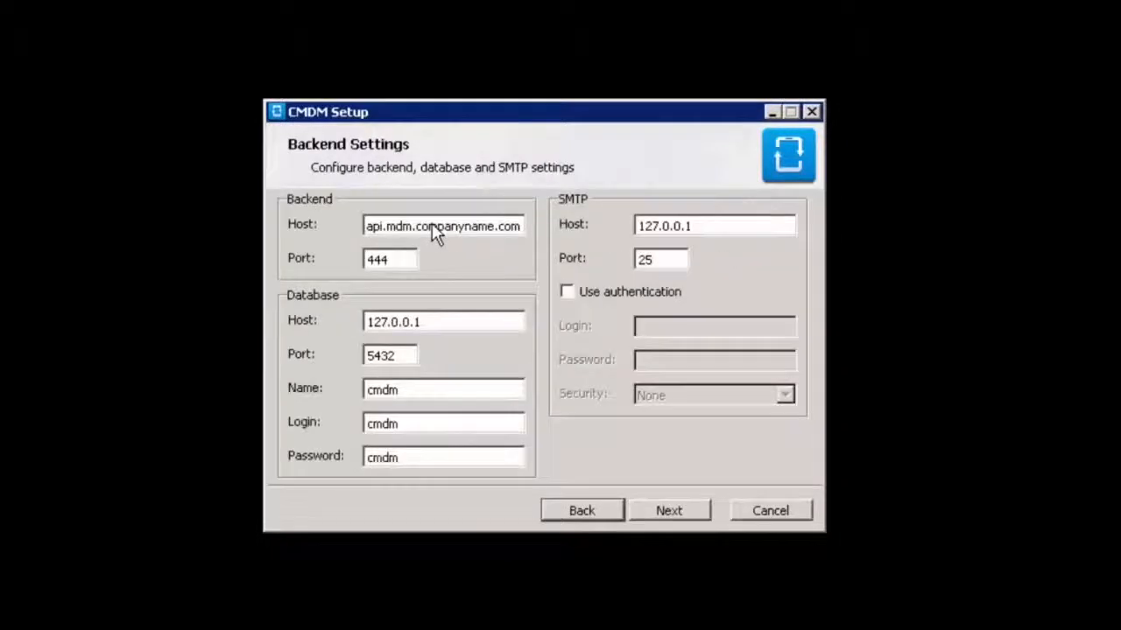
pyautogui.tripleClick(433, 226)
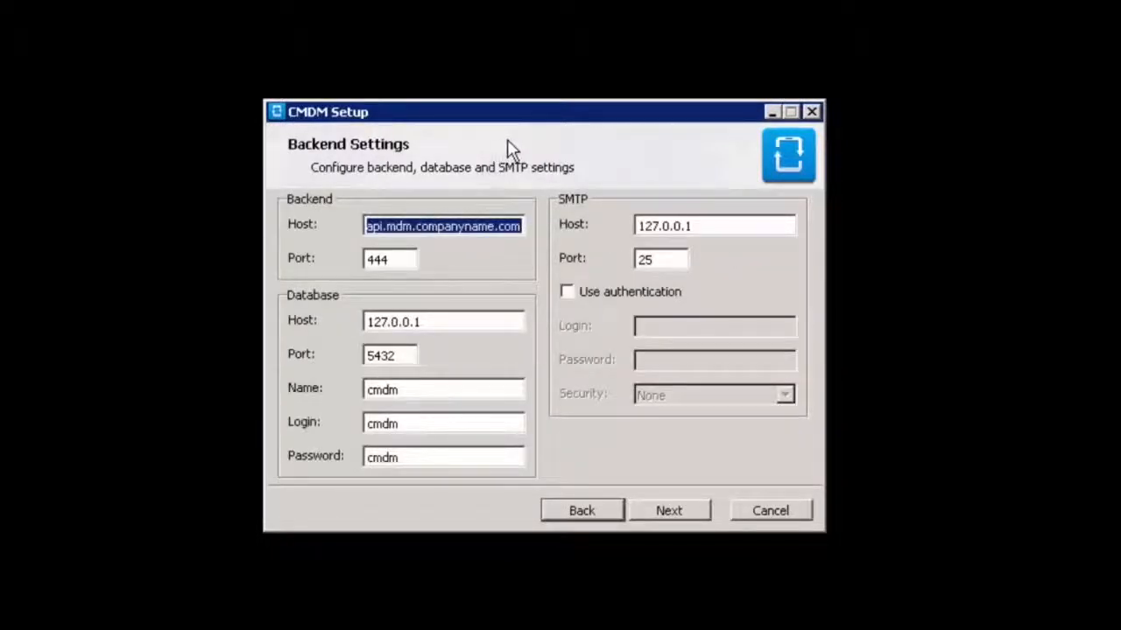
pyautogui.write('mdm.yourdomain.com')
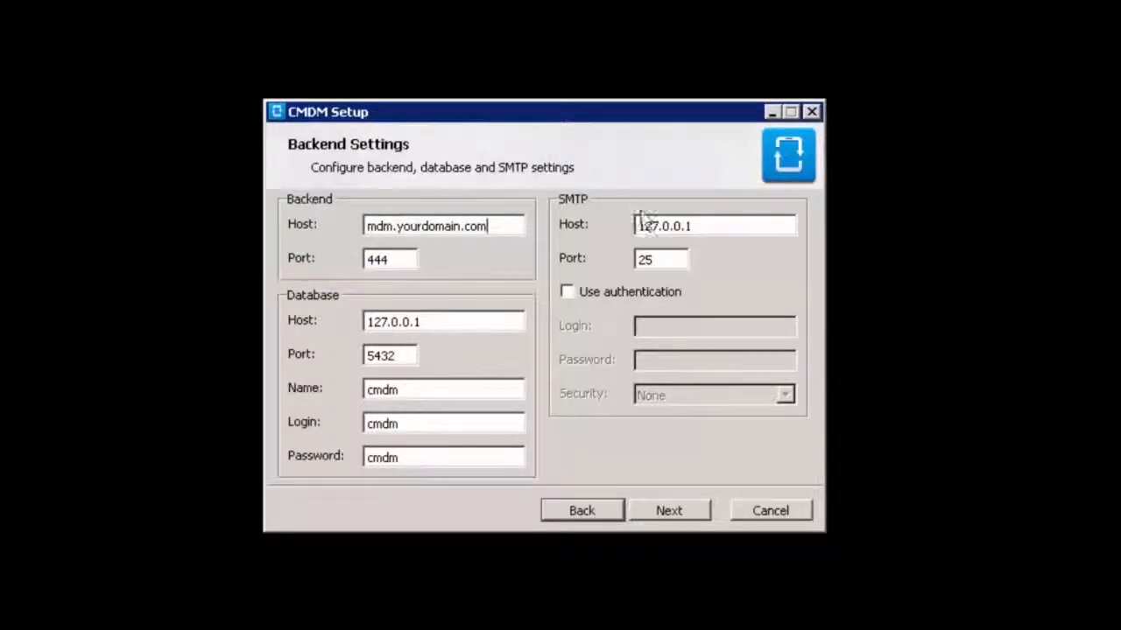
pyautogui.doubleClick(677, 226)
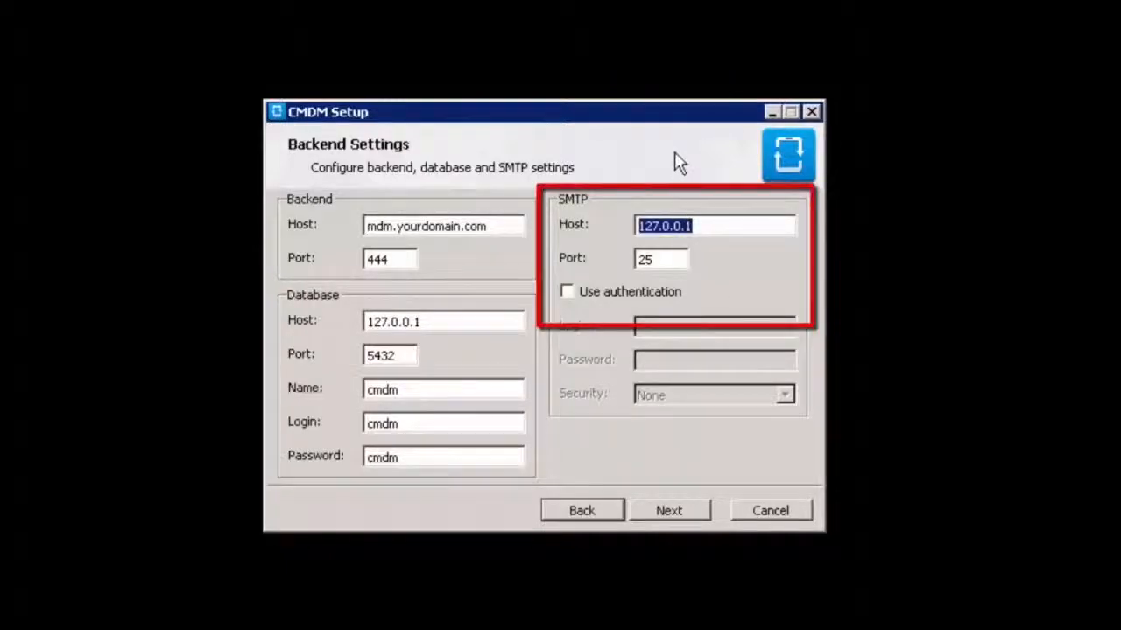
pyautogui.write('sm')
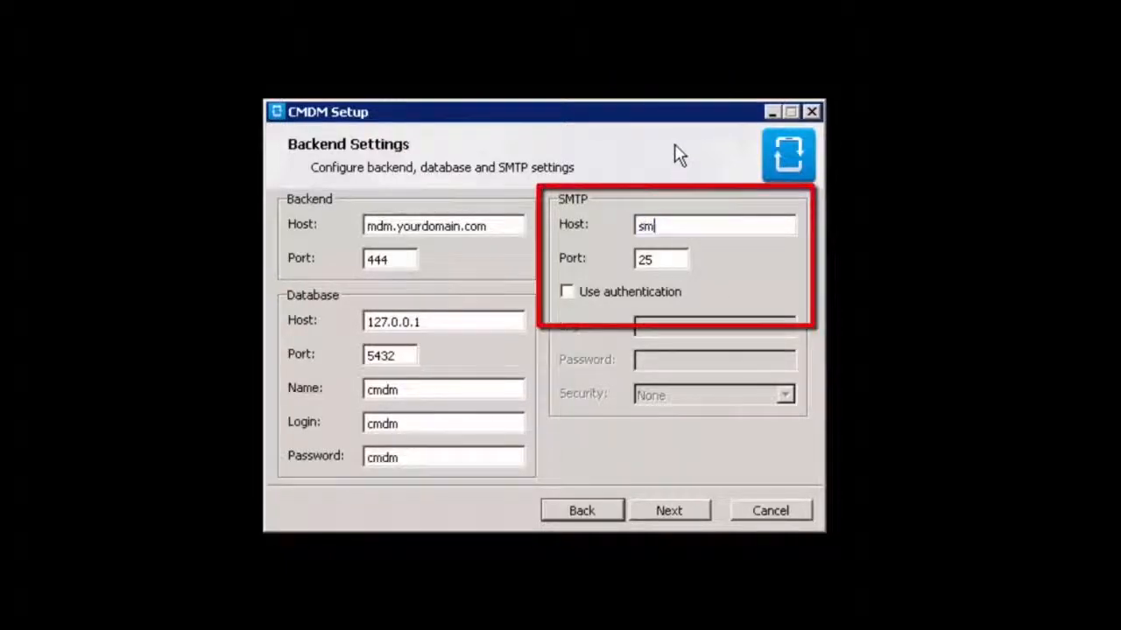
pyautogui.write('tp.you')
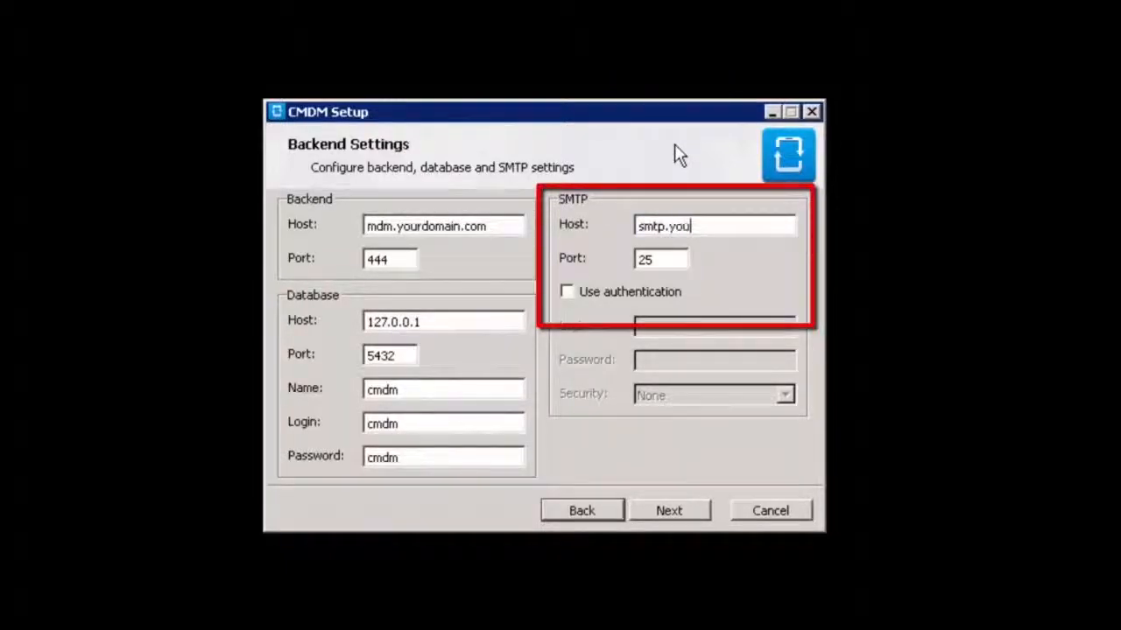
pyautogui.write('rdomain.com')
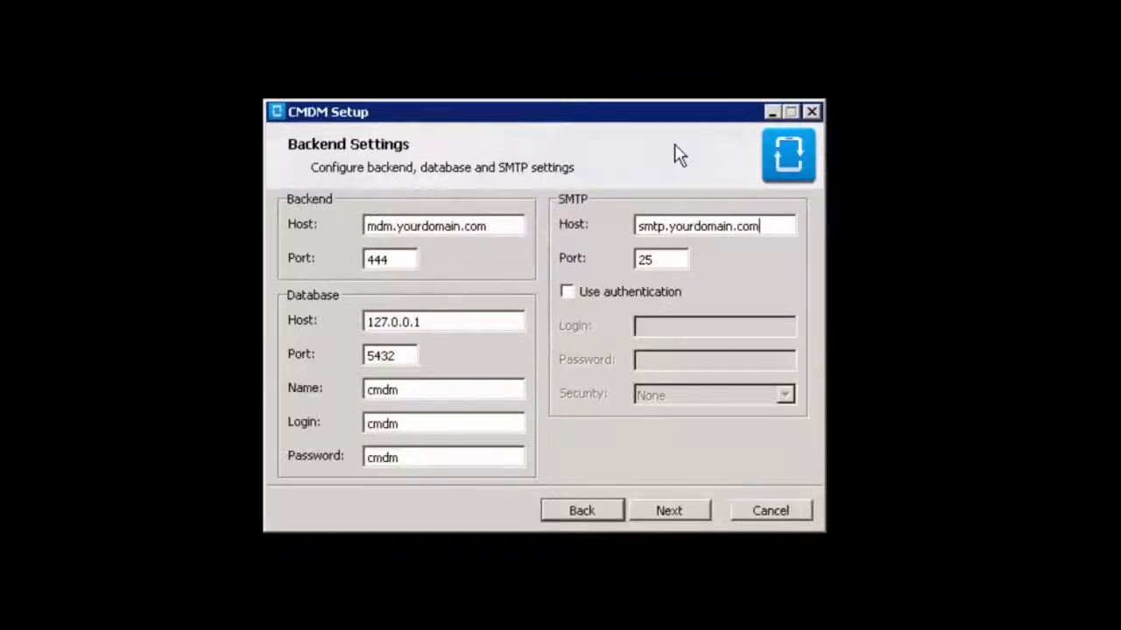
pyautogui.click(667, 511)
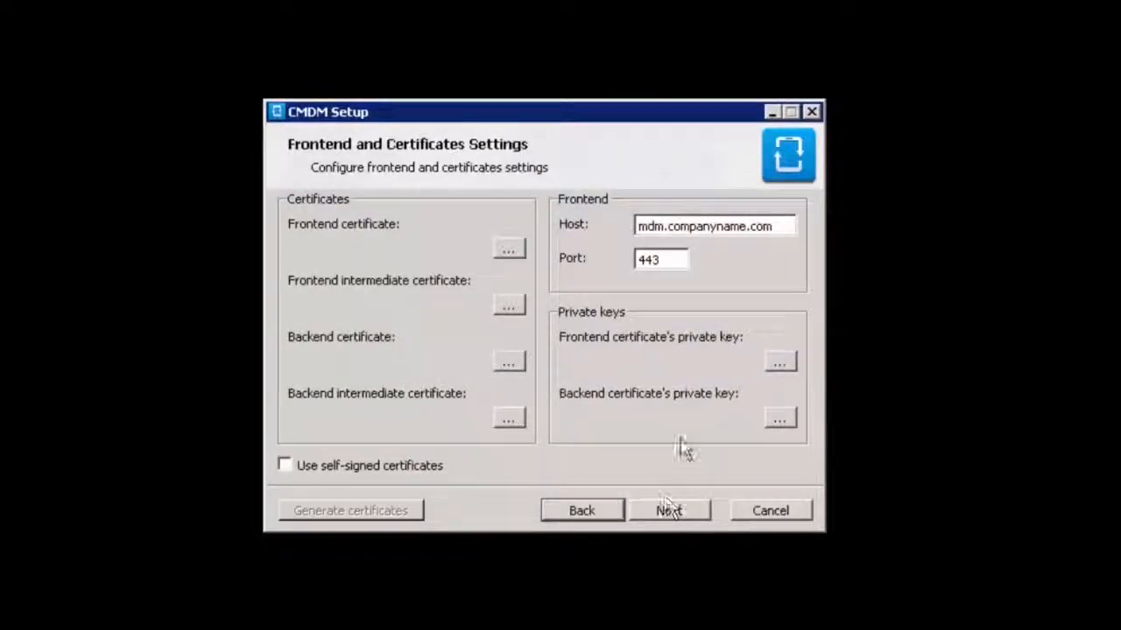
# Set the frontend host to mdm.yourdomain.com and assign yourdomain_com.cer and ca-bundle certificates for frontend and backend
pyautogui.doubleClick(706, 225)
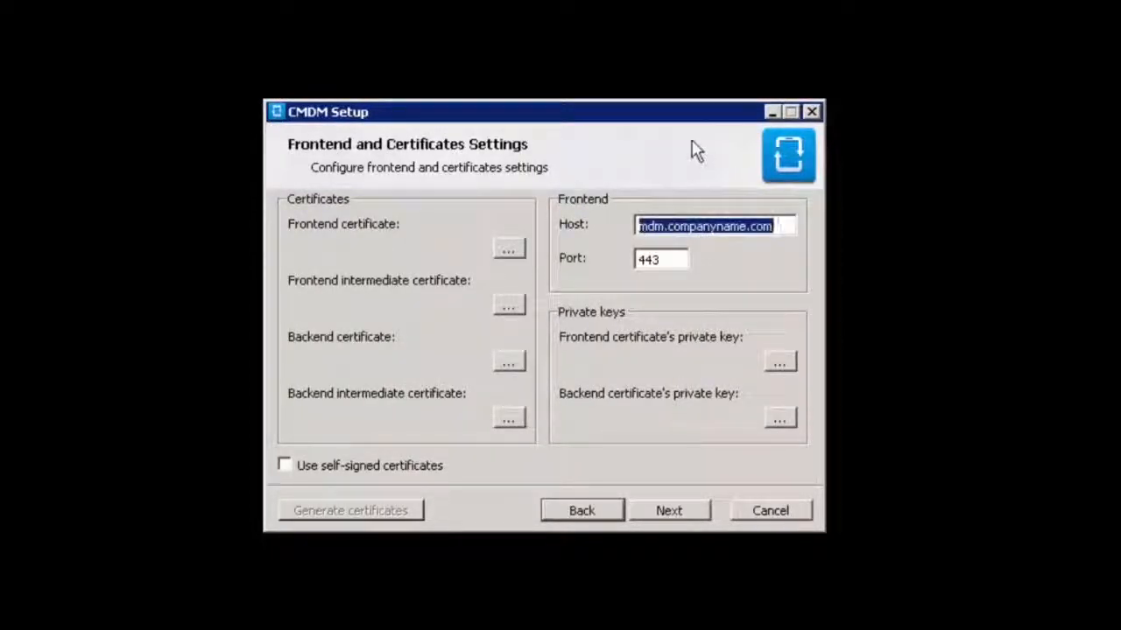
pyautogui.write('mdm.yourdomain.com')
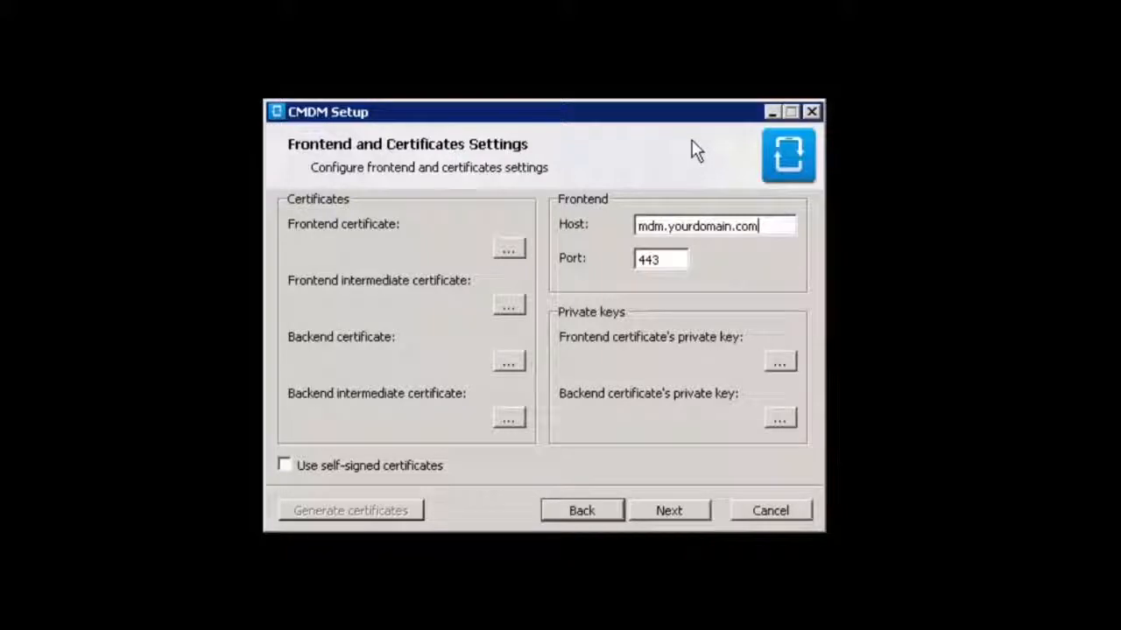
pyautogui.click(508, 249)
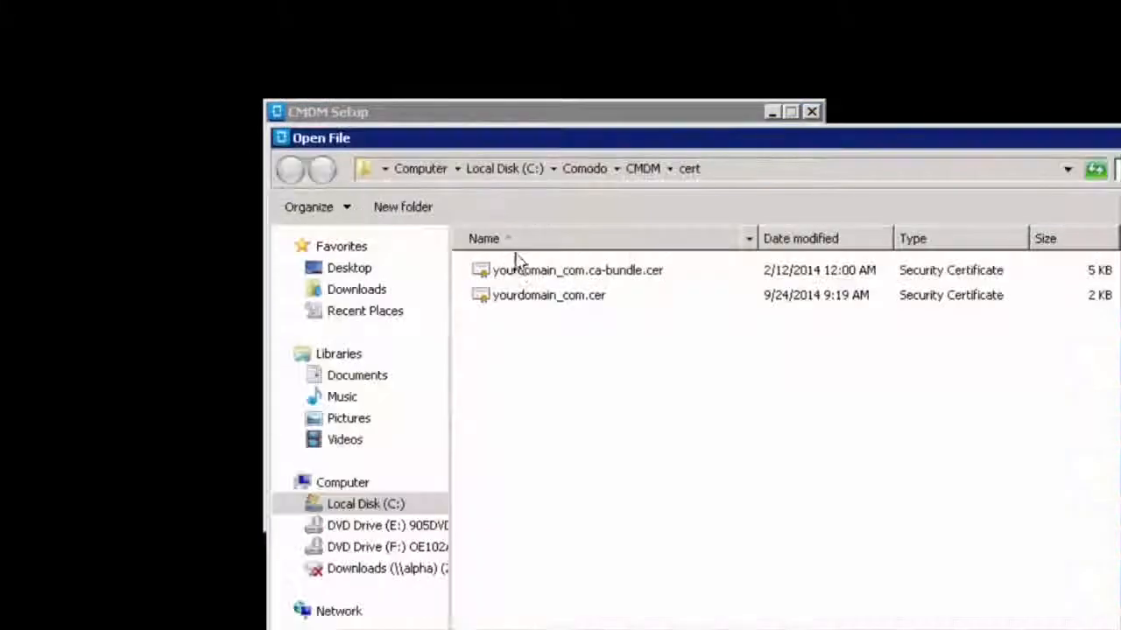
pyautogui.doubleClick(518, 298)
pyautogui.click(518, 299)
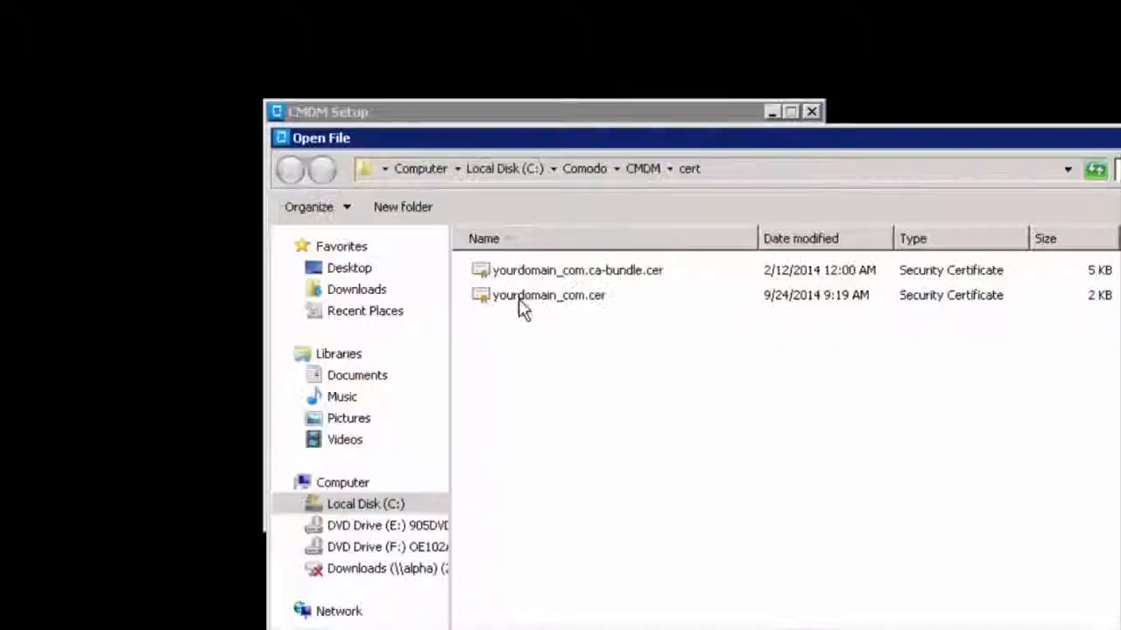
pyautogui.doubleClick(532, 275)
pyautogui.click(517, 366)
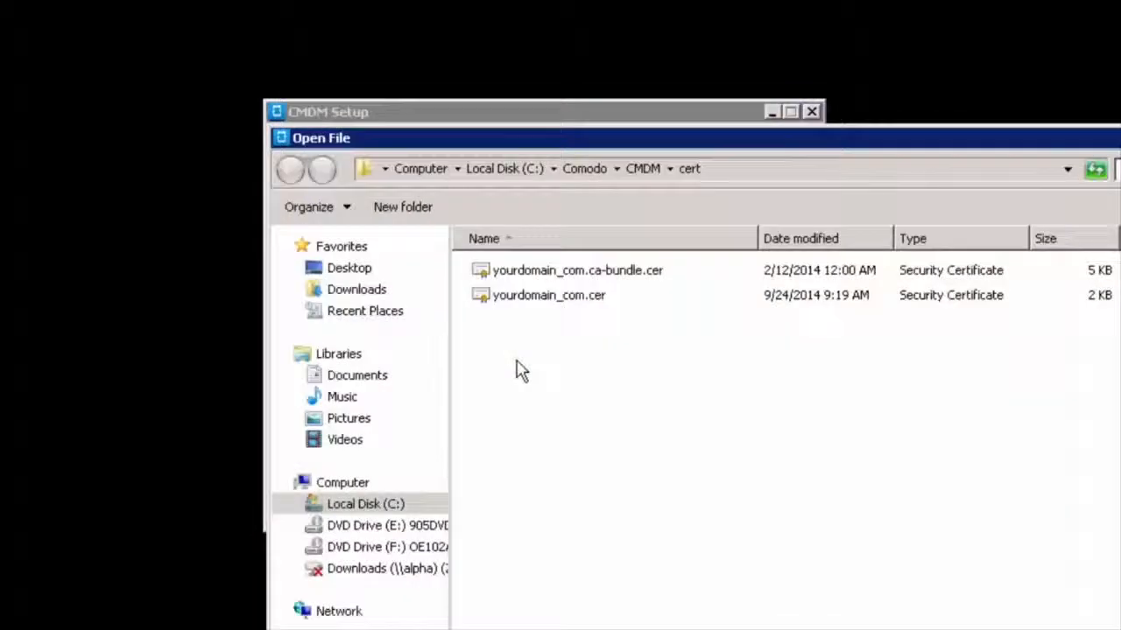
pyautogui.doubleClick(544, 298)
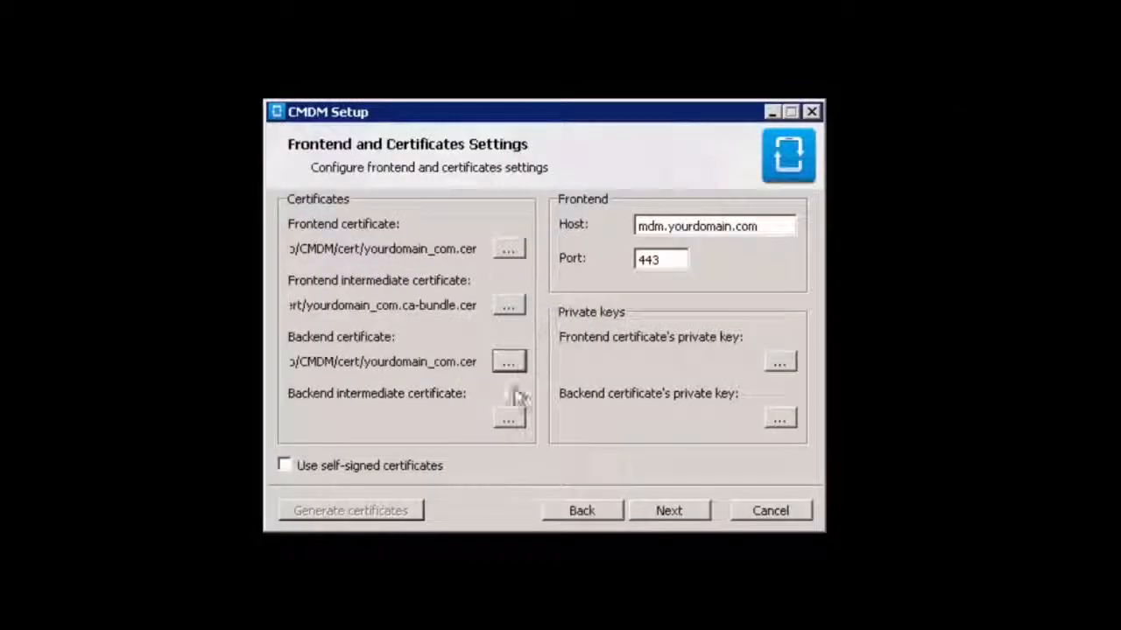
pyautogui.click(508, 418)
pyautogui.doubleClick(554, 271)
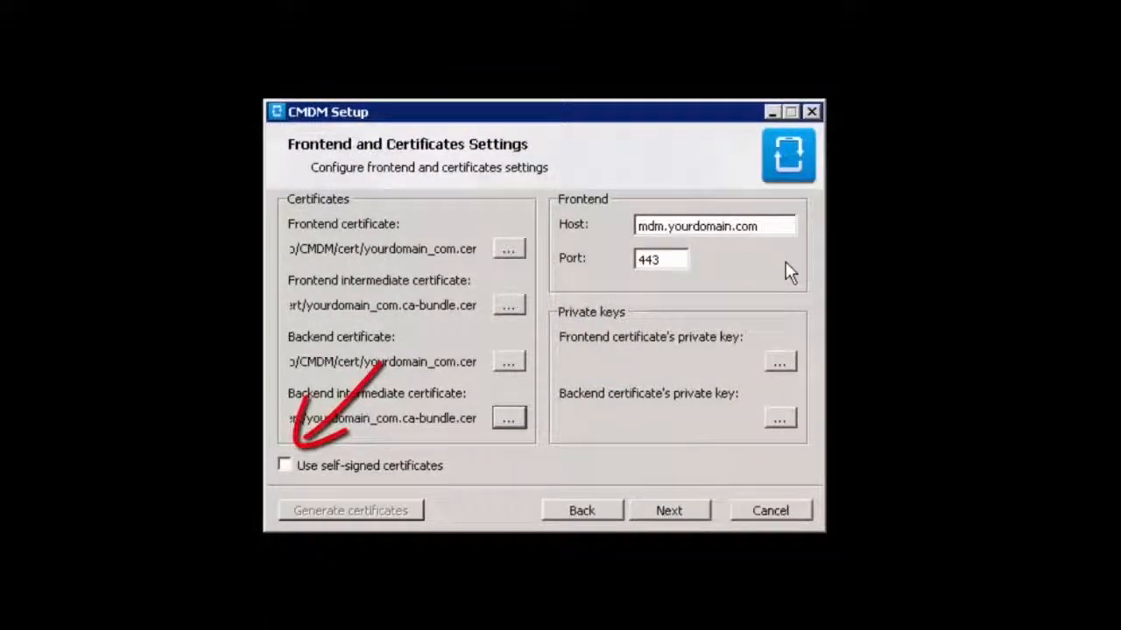
# Use yourdomain.key as both the frontend and backend private key and continue to Ready to install
pyautogui.click(779, 362)
pyautogui.doubleClick(569, 271)
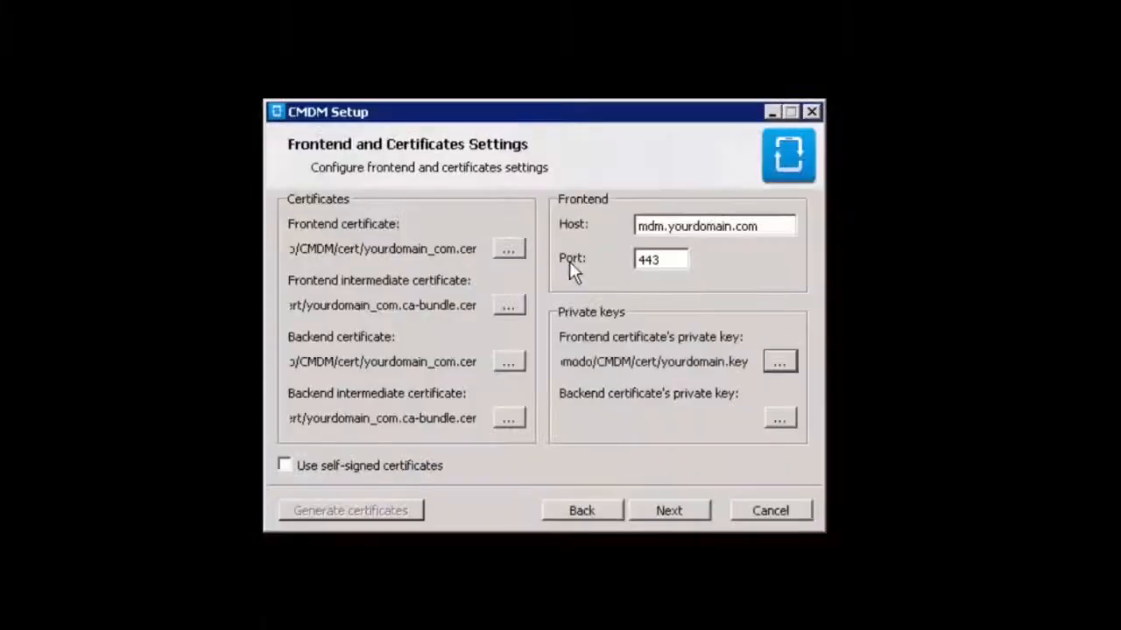
pyautogui.click(779, 421)
pyautogui.doubleClick(571, 274)
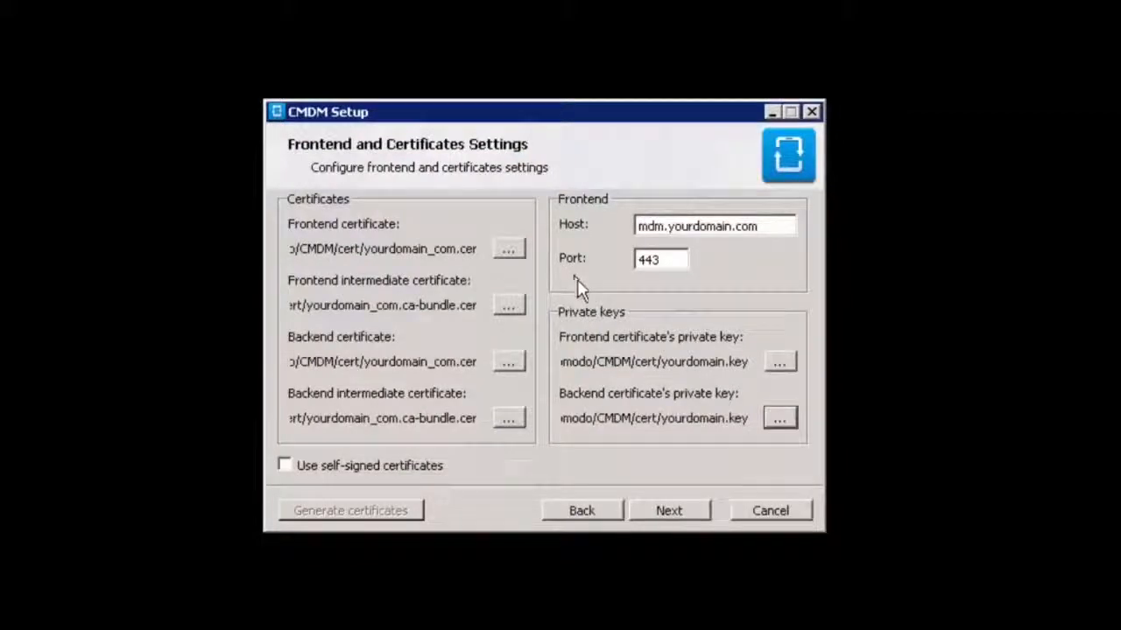
pyautogui.click(669, 512)
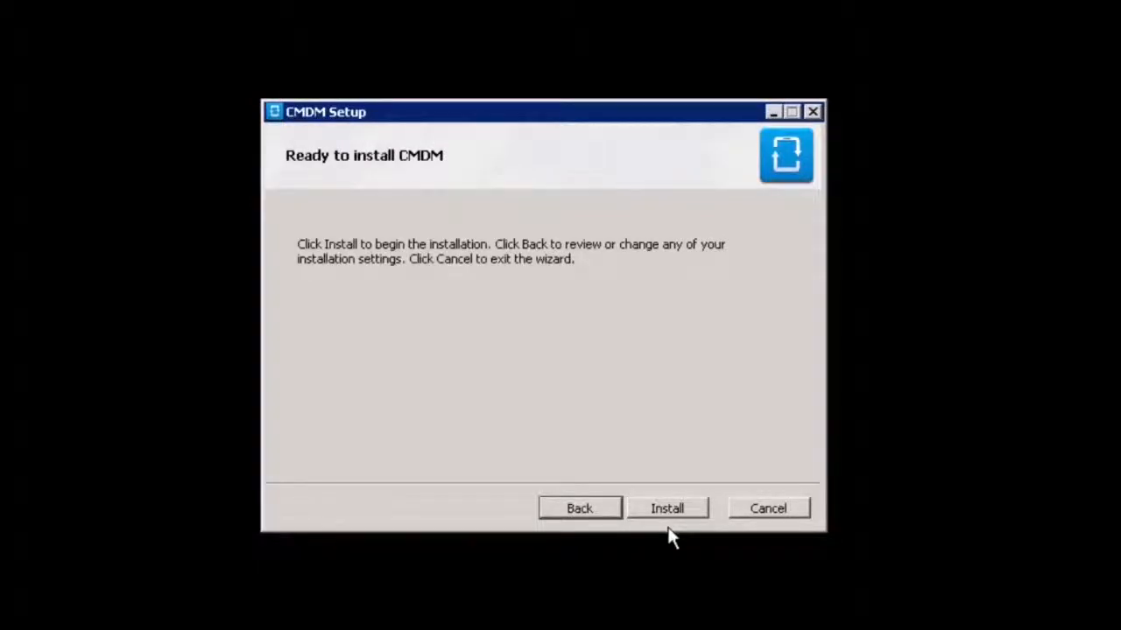
# Start the CMDM installation from the Ready to install CMDM page
pyautogui.click(668, 512)
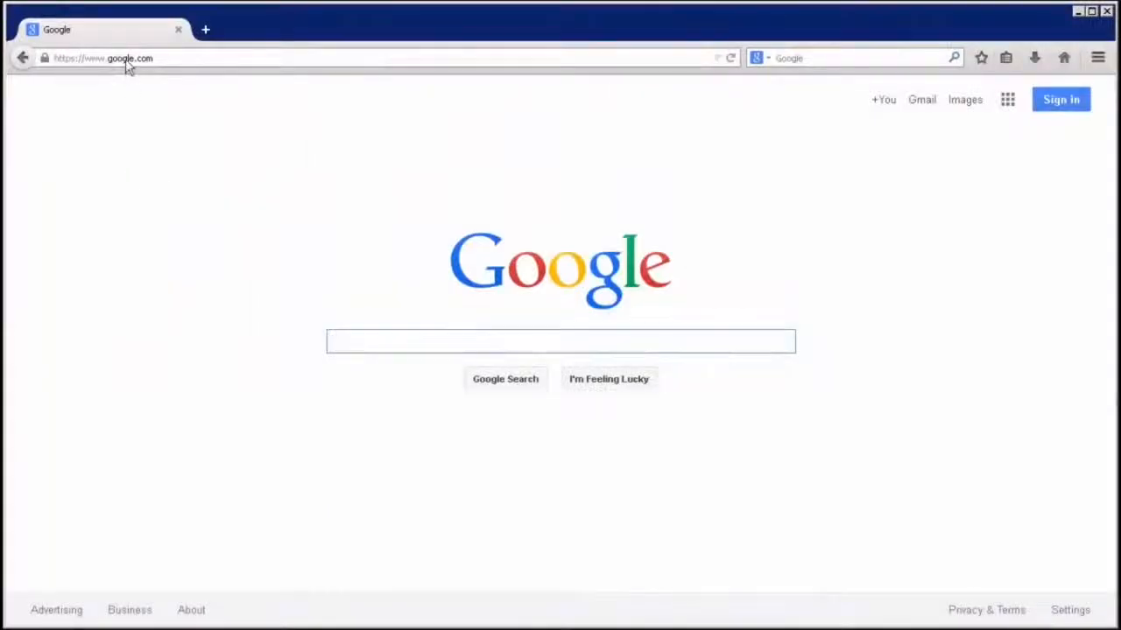
pyautogui.click(125, 57)
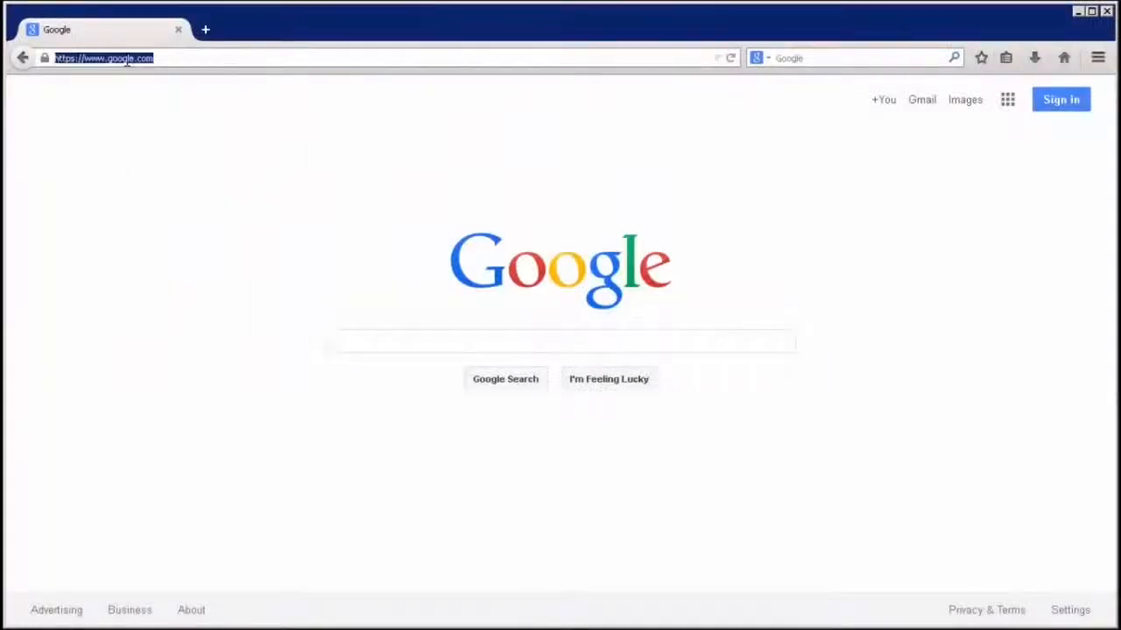
pyautogui.rightClick(126, 59)
pyautogui.click(151, 118)
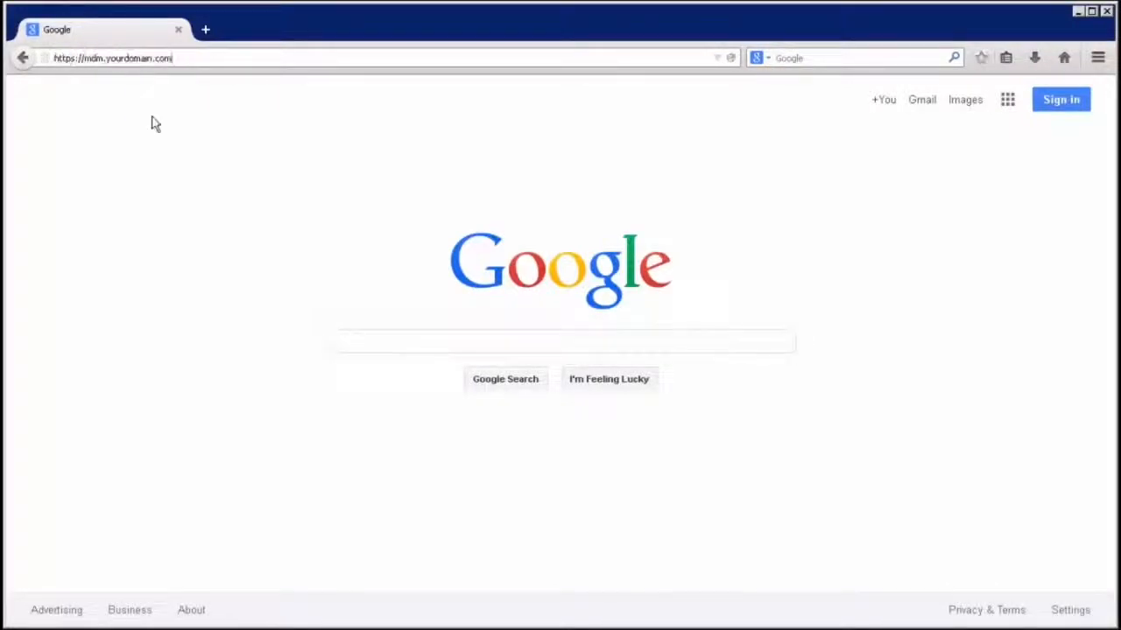
pyautogui.press('Return')
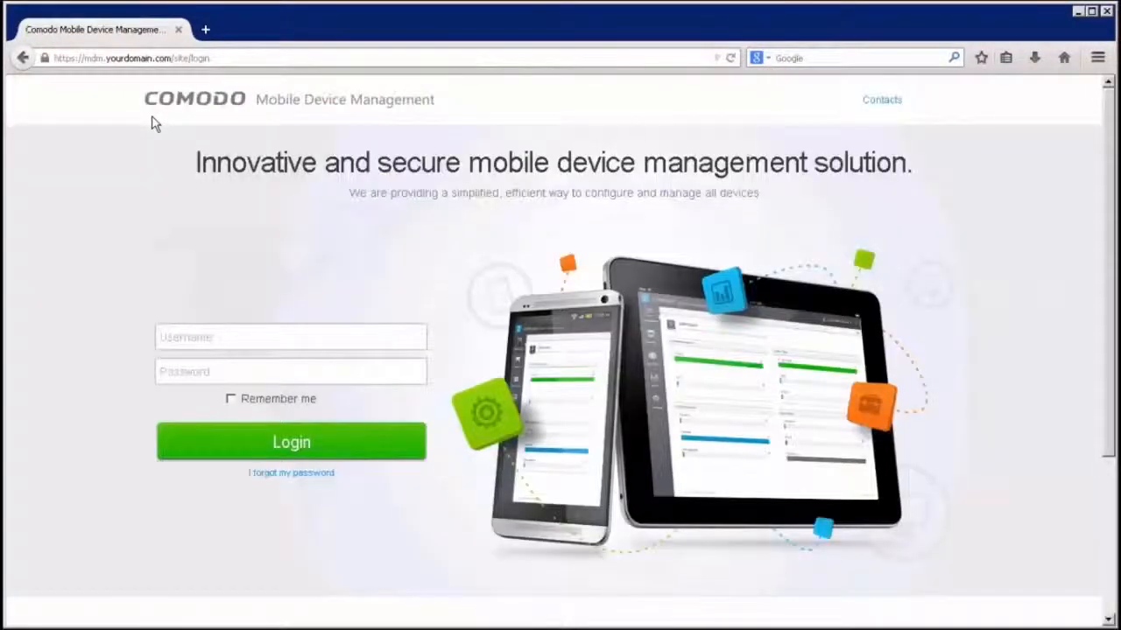
# Log in with username admin and the administrator password
pyautogui.click(170, 338)
pyautogui.write('admin')
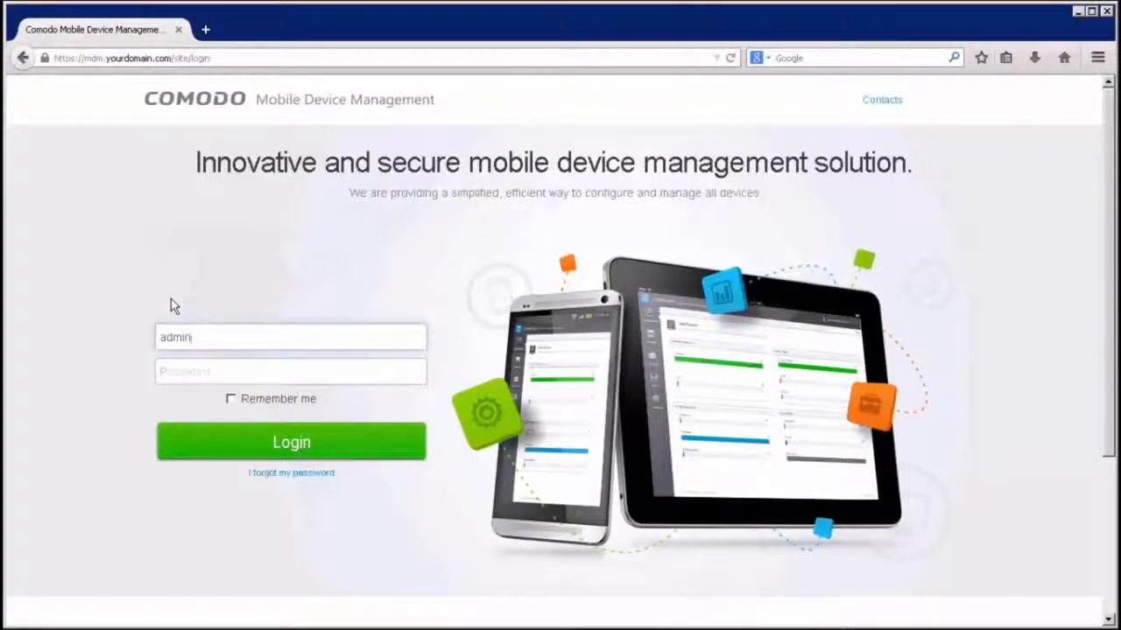
pyautogui.press('Tab')
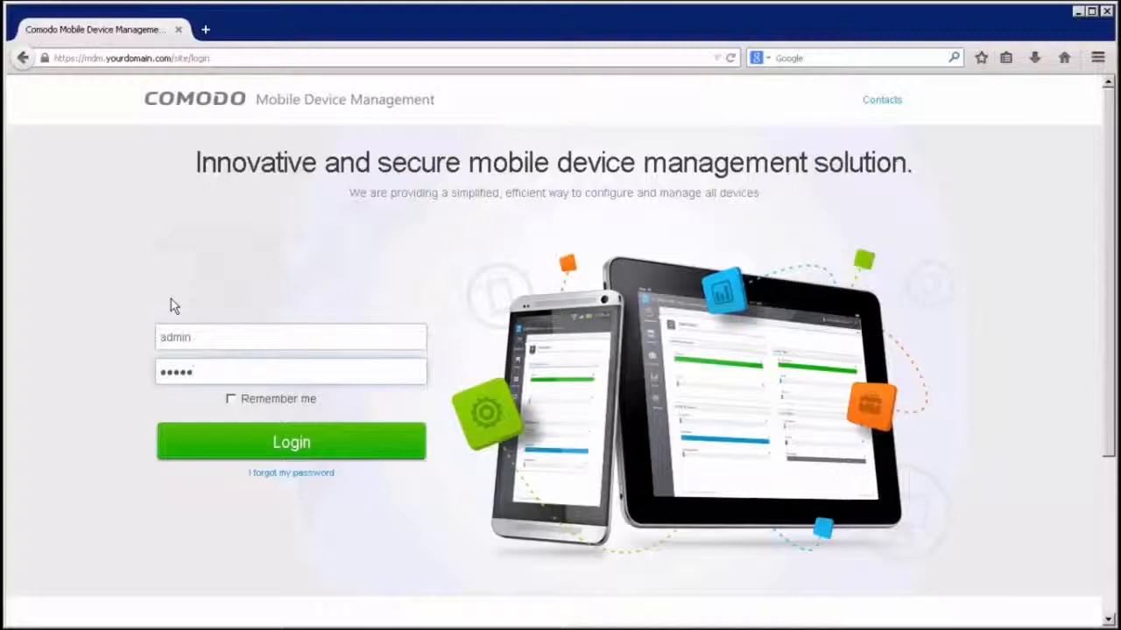
pyautogui.click(256, 457)
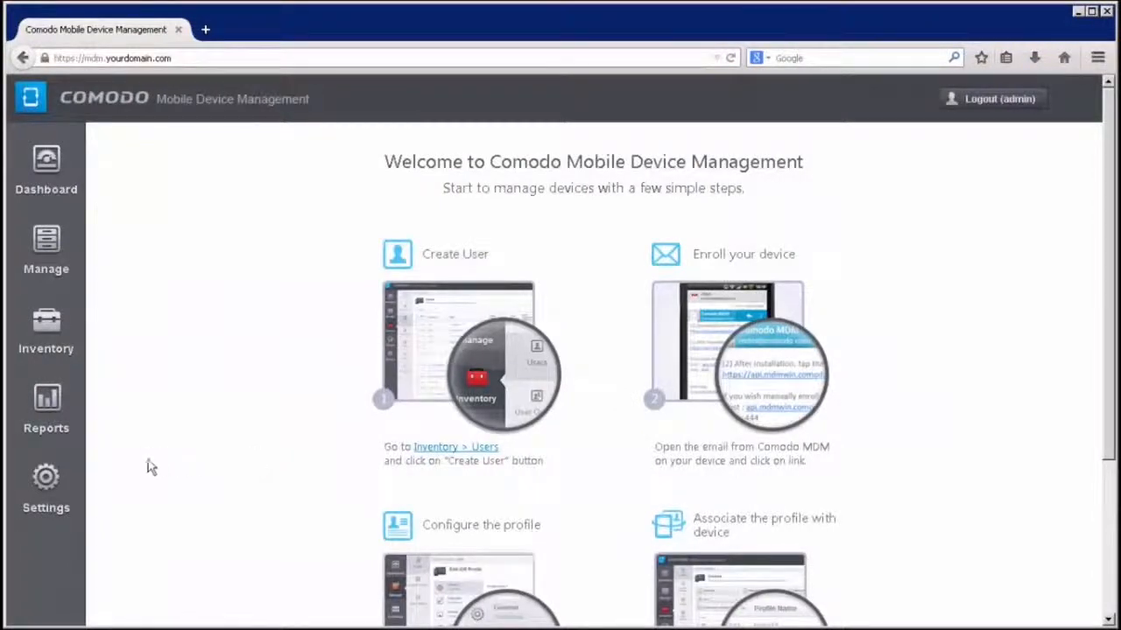
# Add a new license under Settings > Subscription using the license key from the order email
pyautogui.click(52, 480)
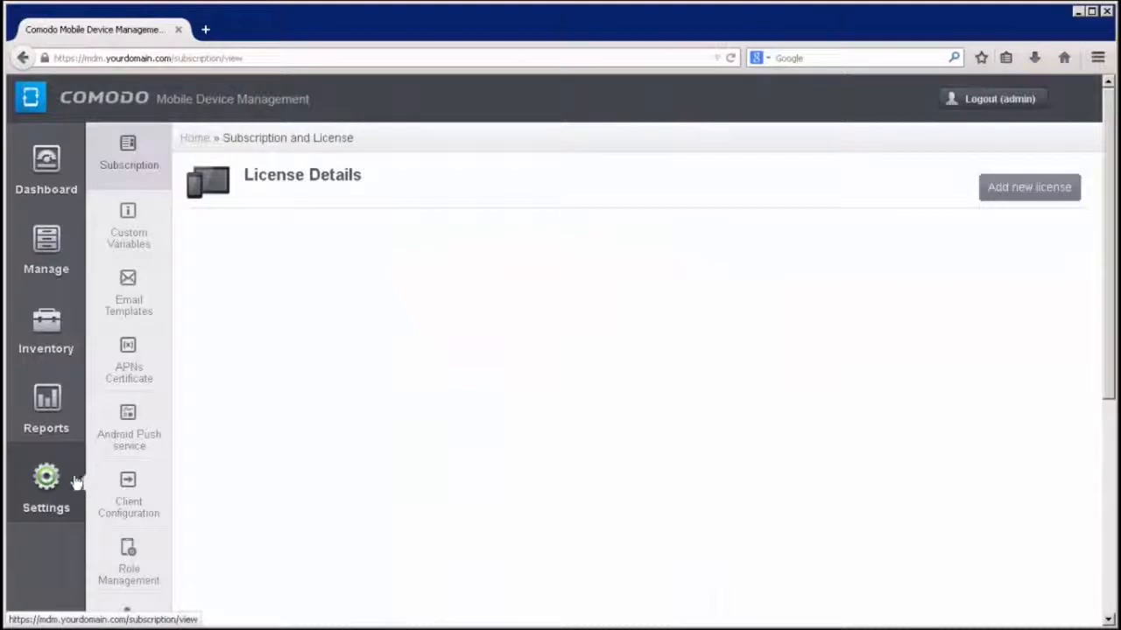
pyautogui.click(1008, 192)
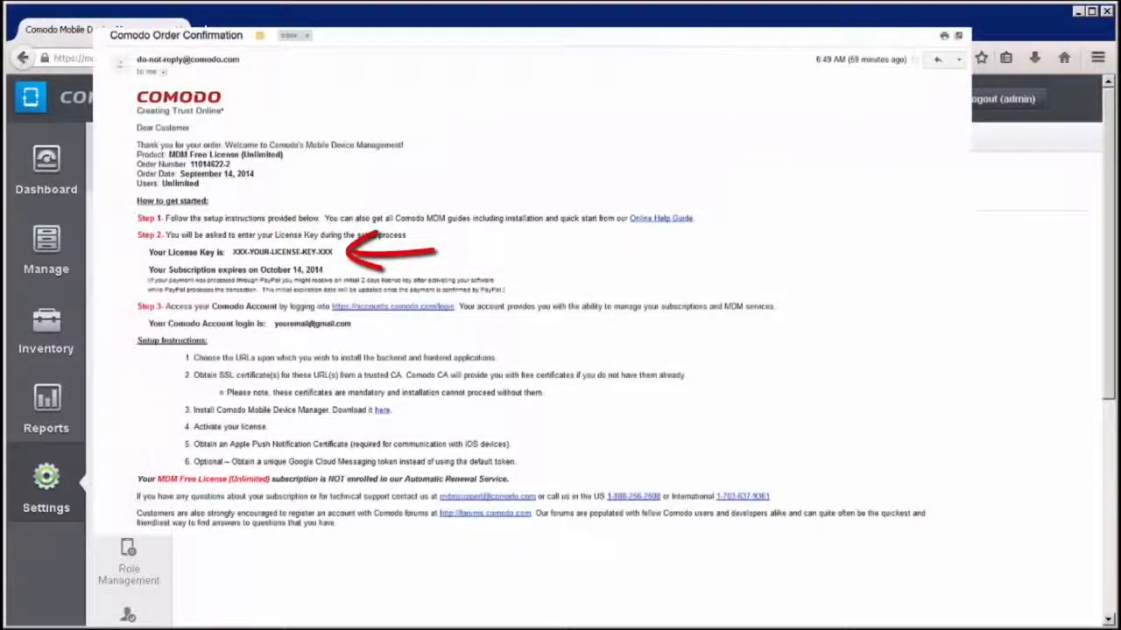
pyautogui.rightClick(358, 229)
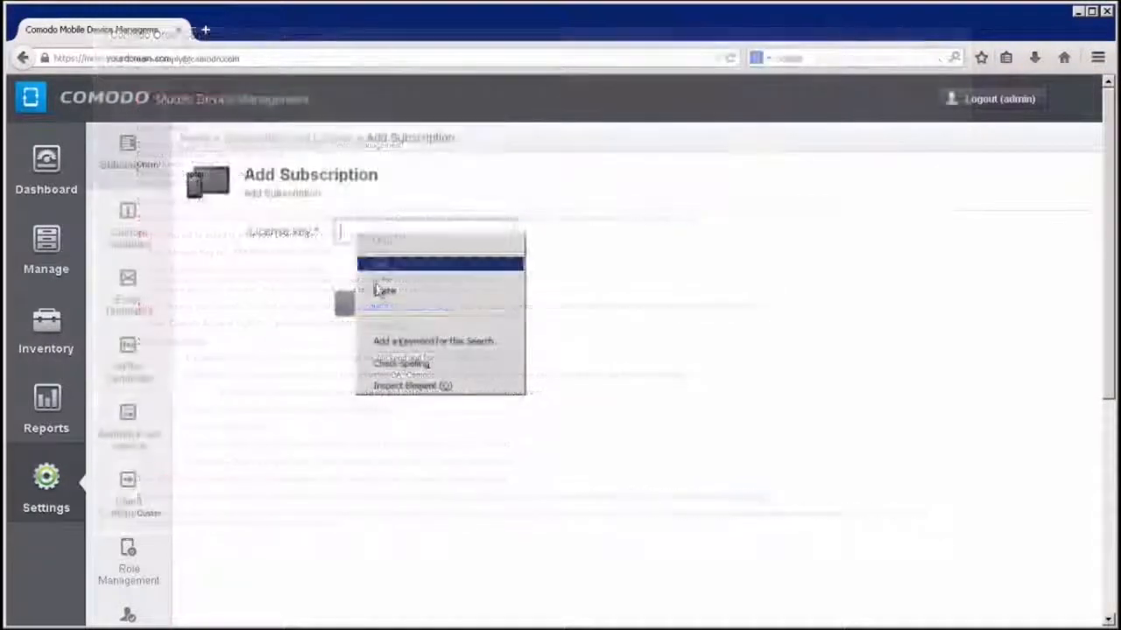
pyautogui.click(375, 290)
pyautogui.click(379, 308)
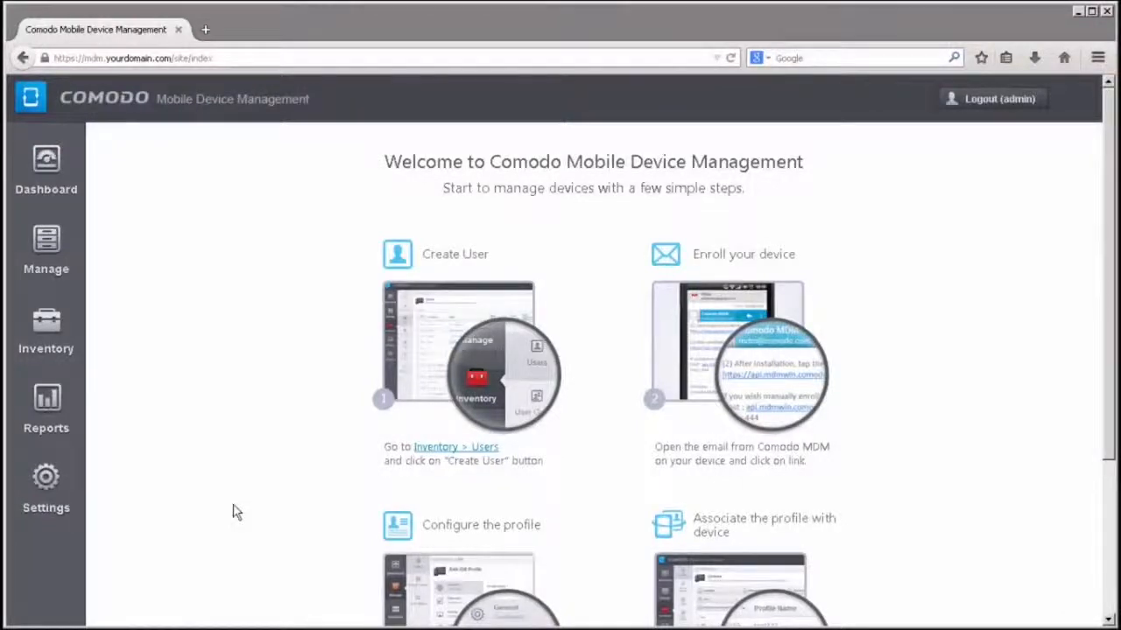
pyautogui.click(47, 483)
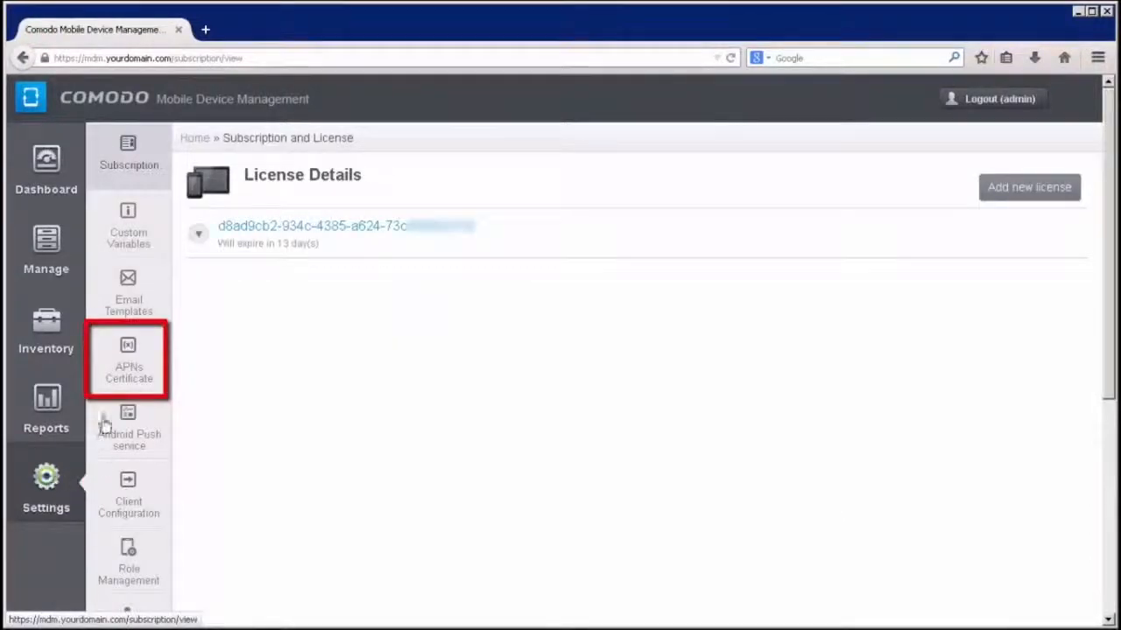
# Submit the Create APNs Certificate form and save the signed PLIST as COMODO_Apple_CSR.csr
pyautogui.click(134, 366)
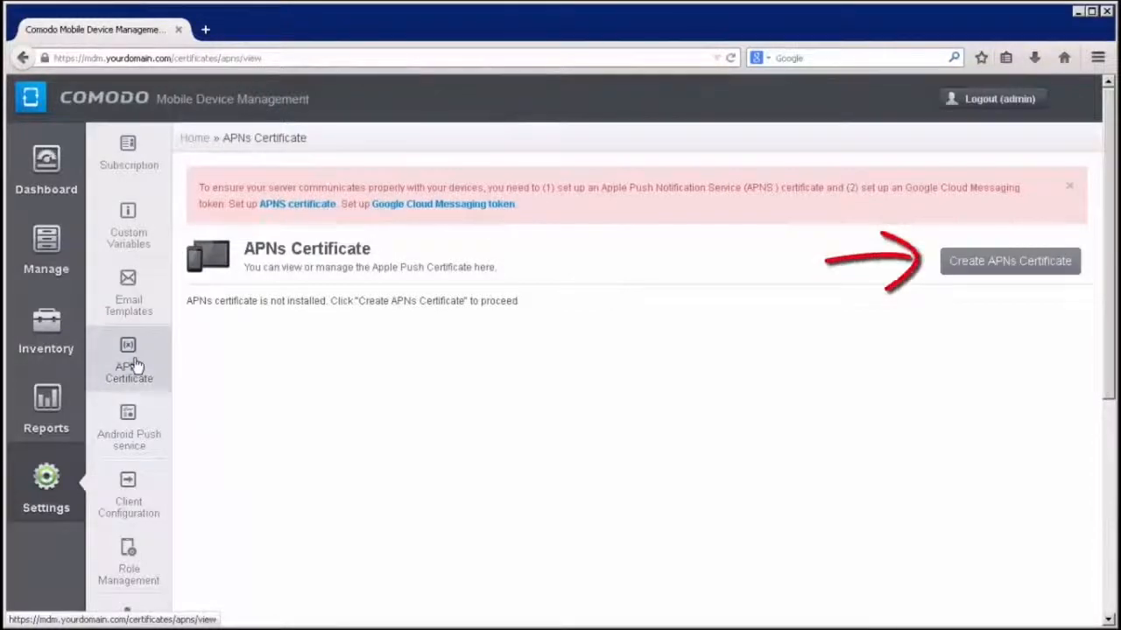
pyautogui.click(963, 272)
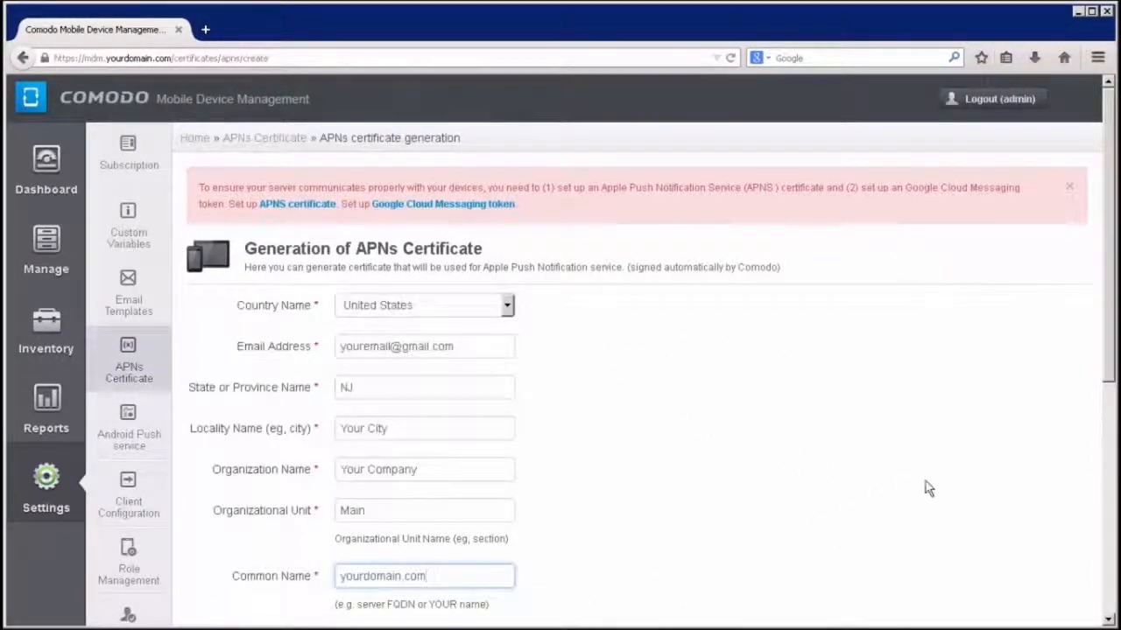
pyautogui.scroll(-3, 1109, 368)
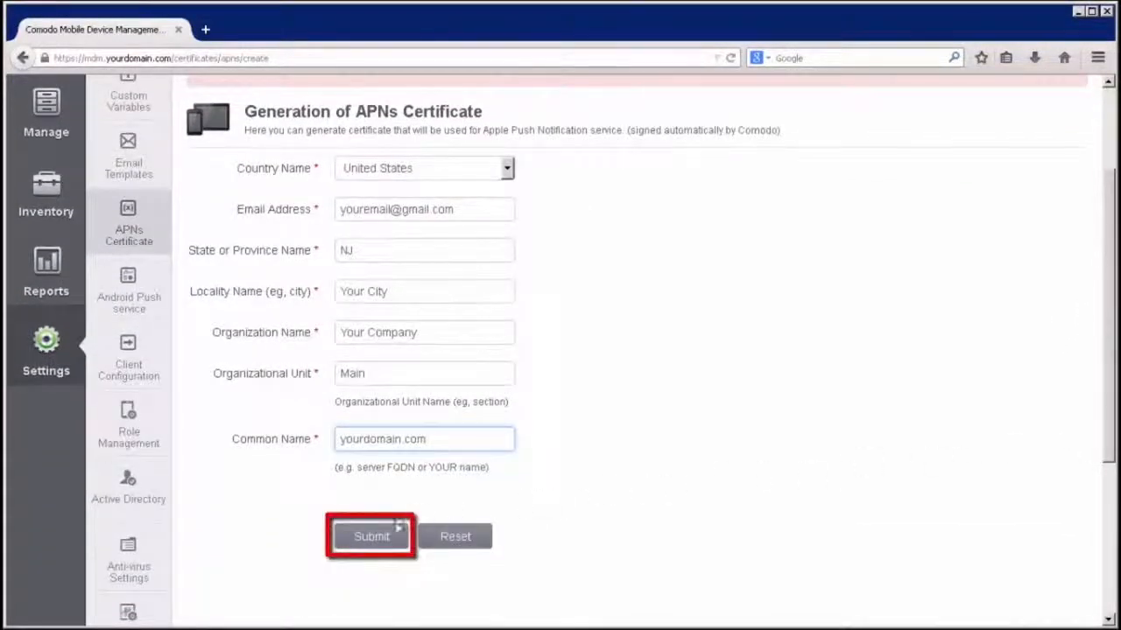
pyautogui.click(374, 540)
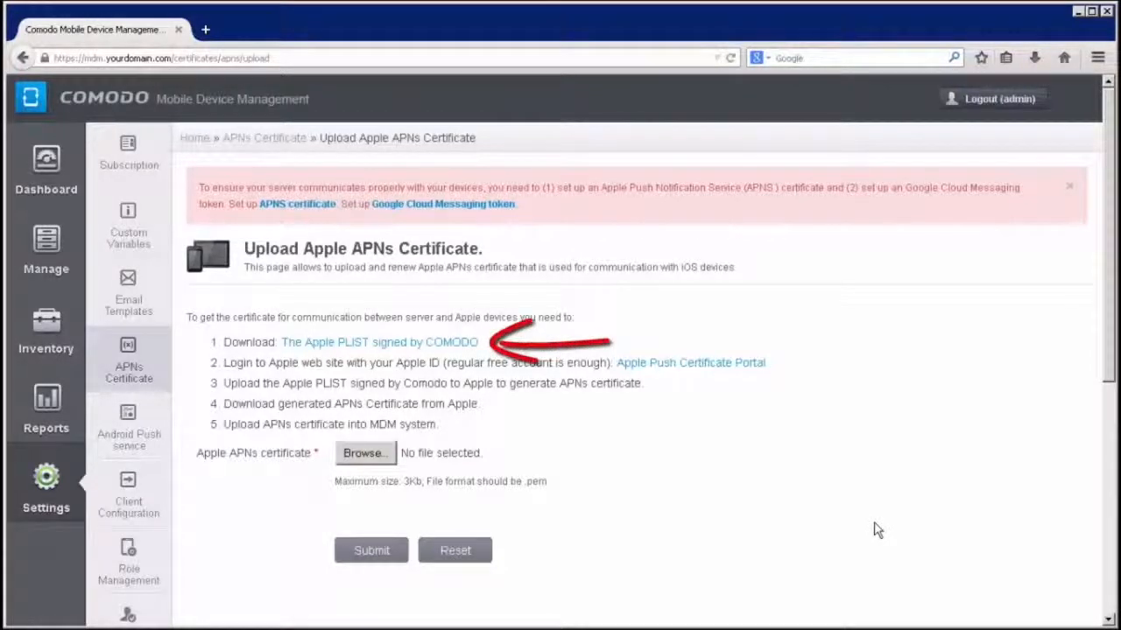
pyautogui.click(464, 344)
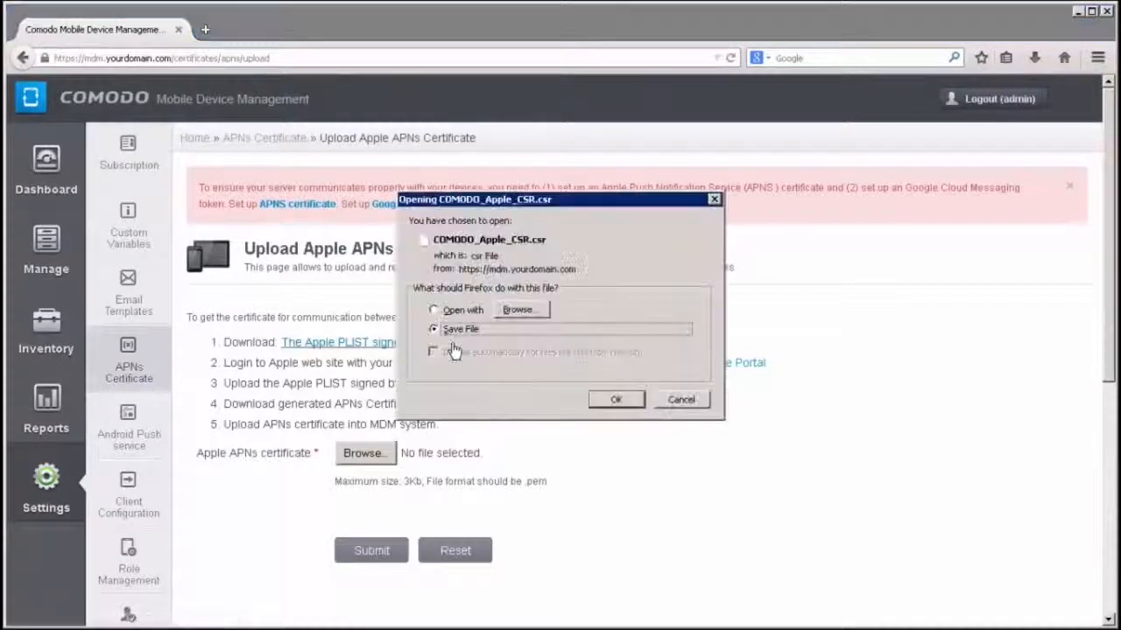
pyautogui.click(616, 400)
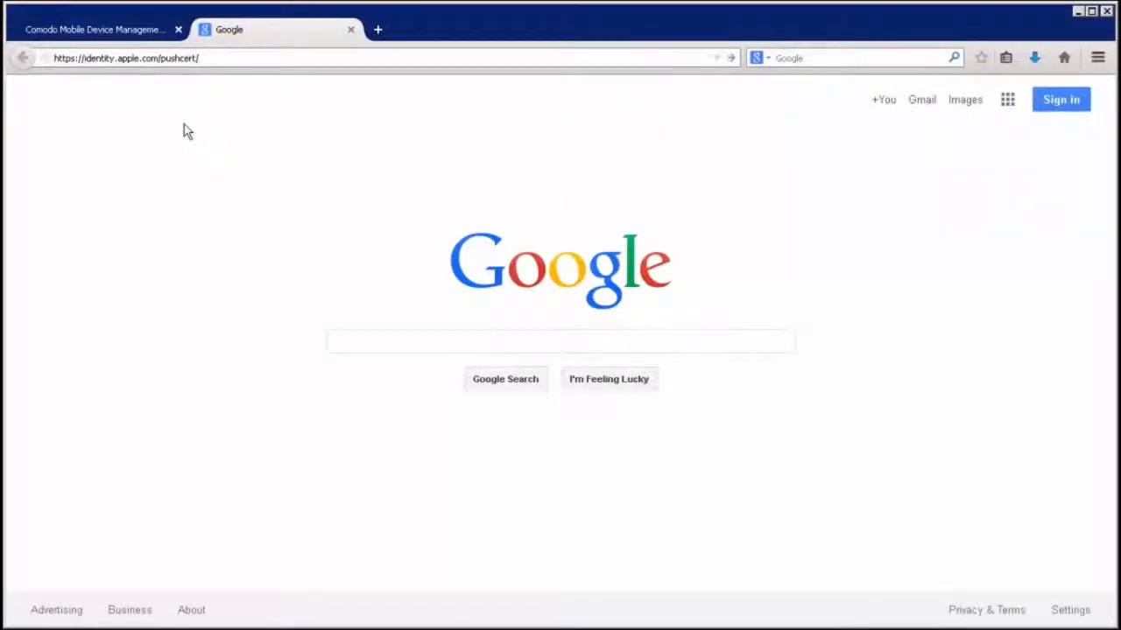
# Sign in to the Apple Push Certificates Portal, start a new push certificate and accept the terms
pyautogui.press('Return')
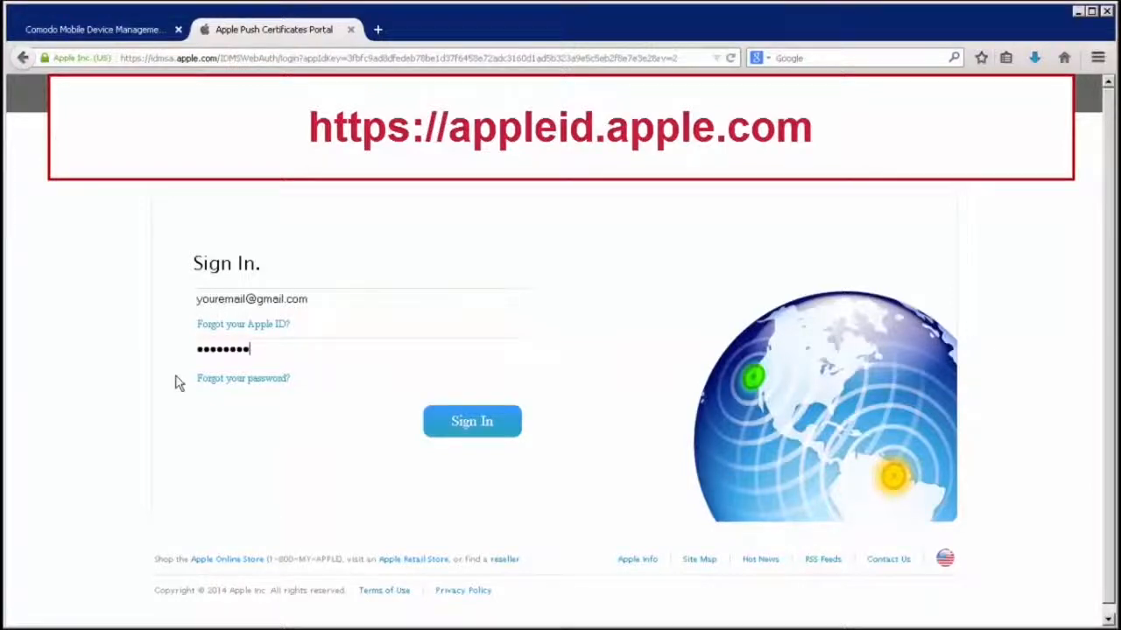
pyautogui.click(447, 424)
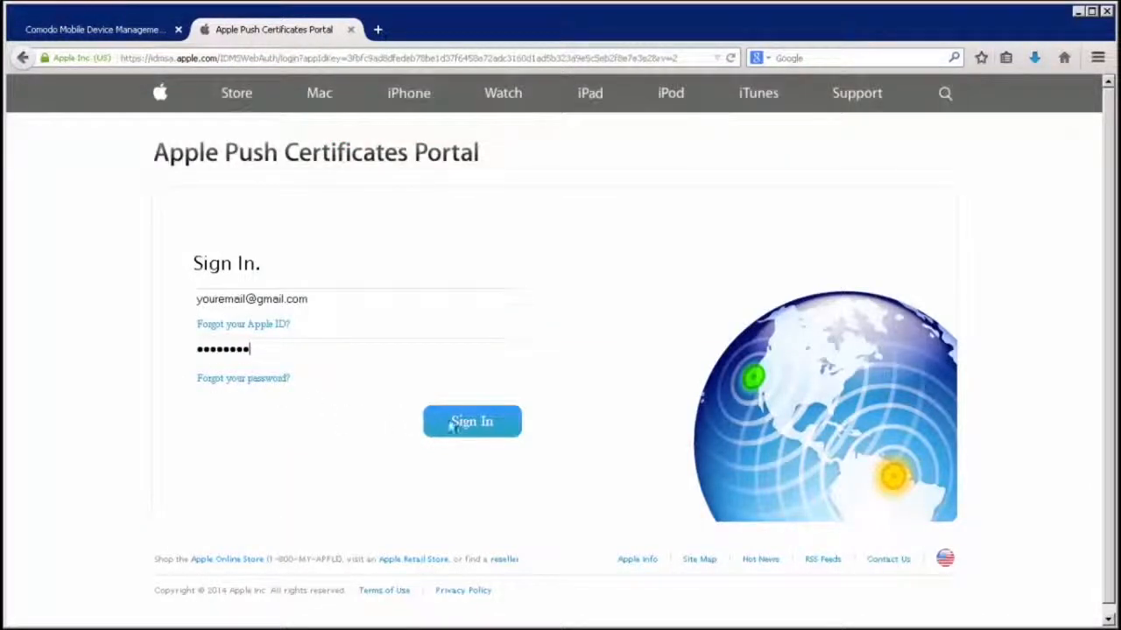
pyautogui.click(462, 422)
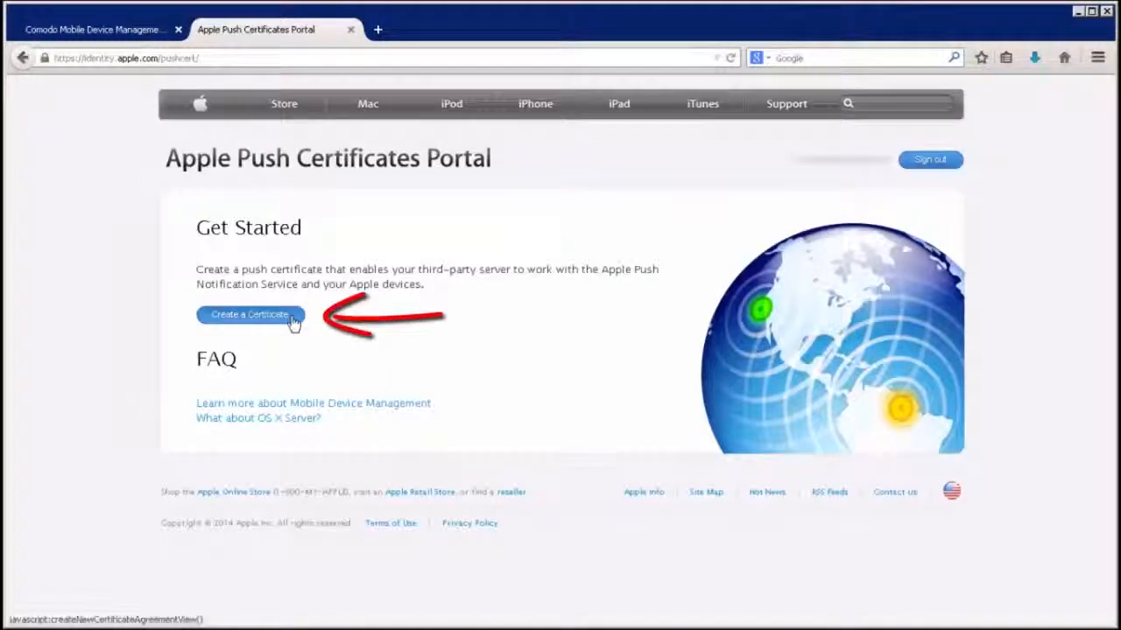
pyautogui.click(293, 319)
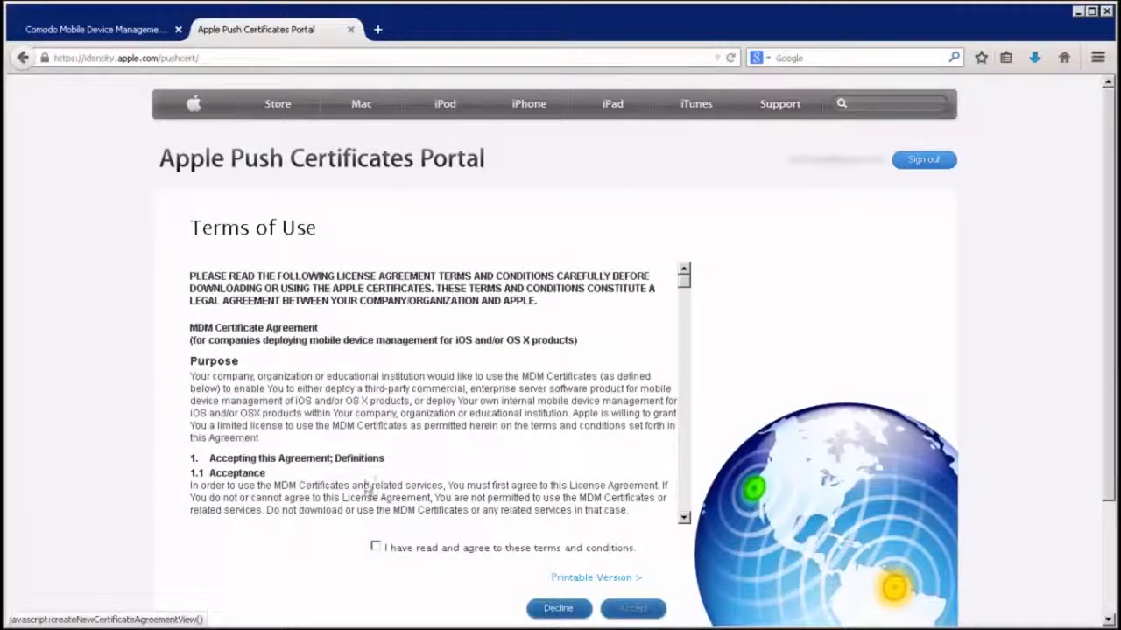
pyautogui.click(377, 548)
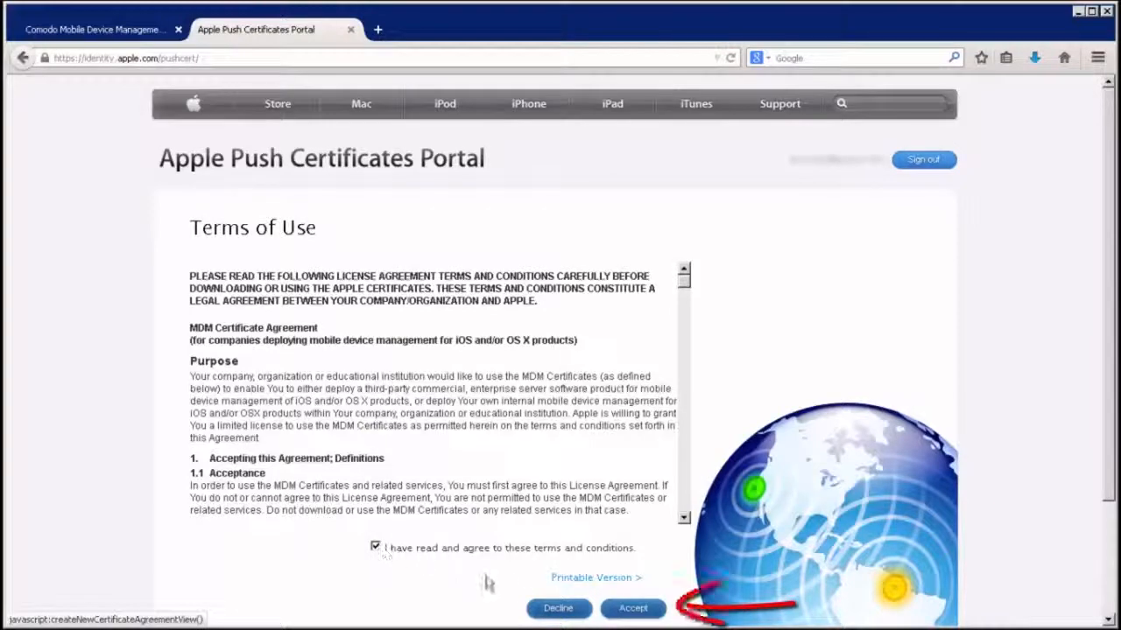
pyautogui.click(630, 608)
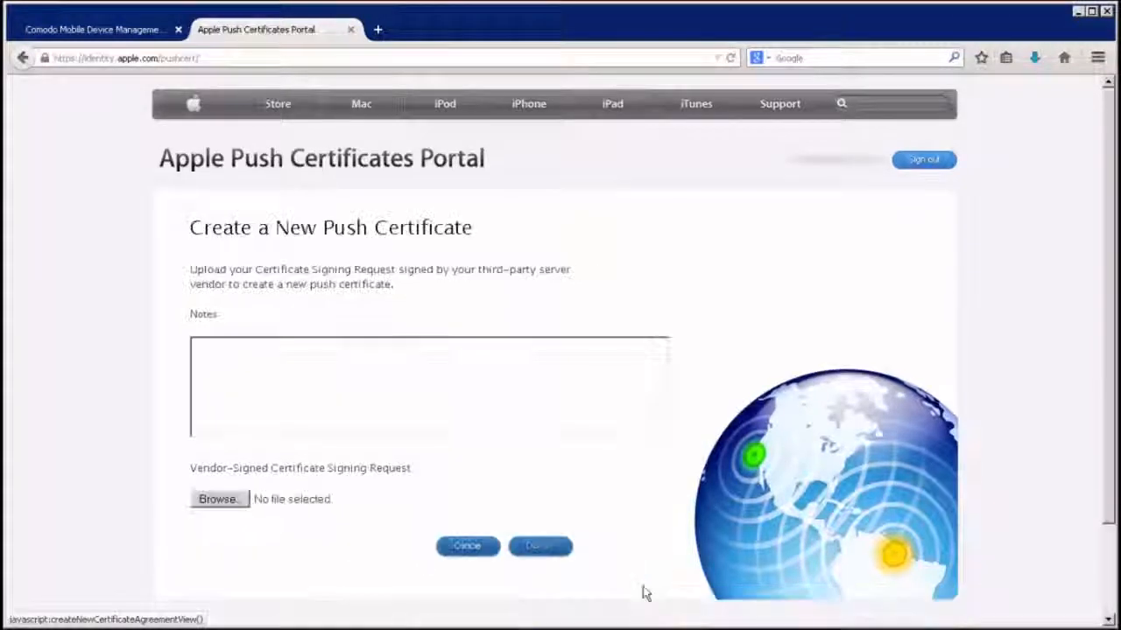
# Upload COMODO_Apple_CSR.csr and save the issued MDM push certificate as a .pem file
pyautogui.click(227, 506)
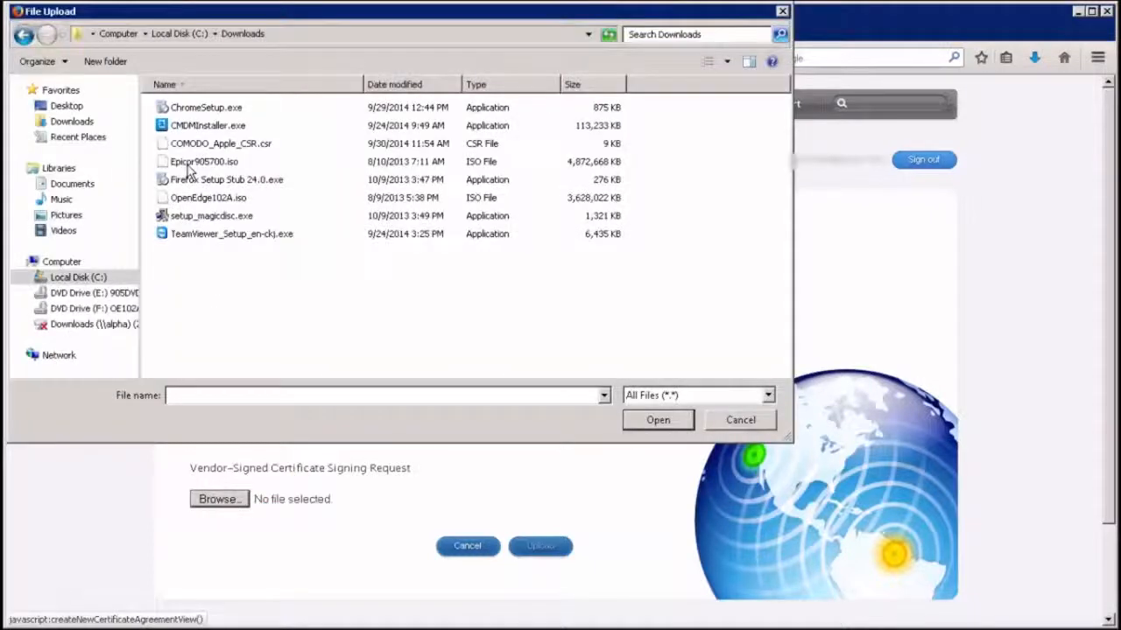
pyautogui.doubleClick(223, 143)
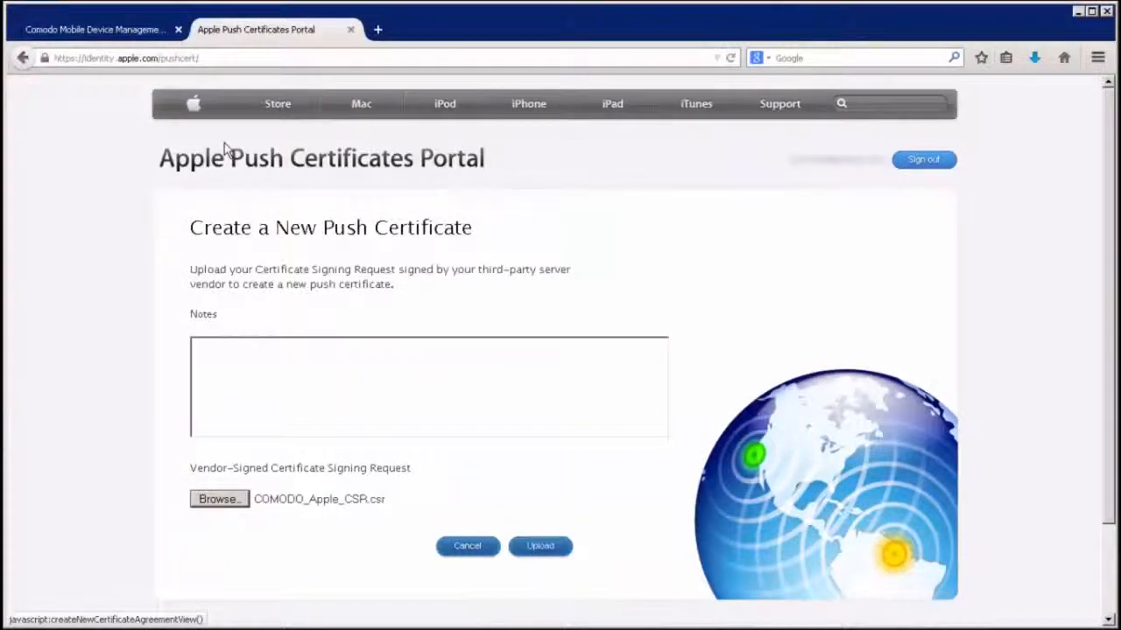
pyautogui.click(539, 548)
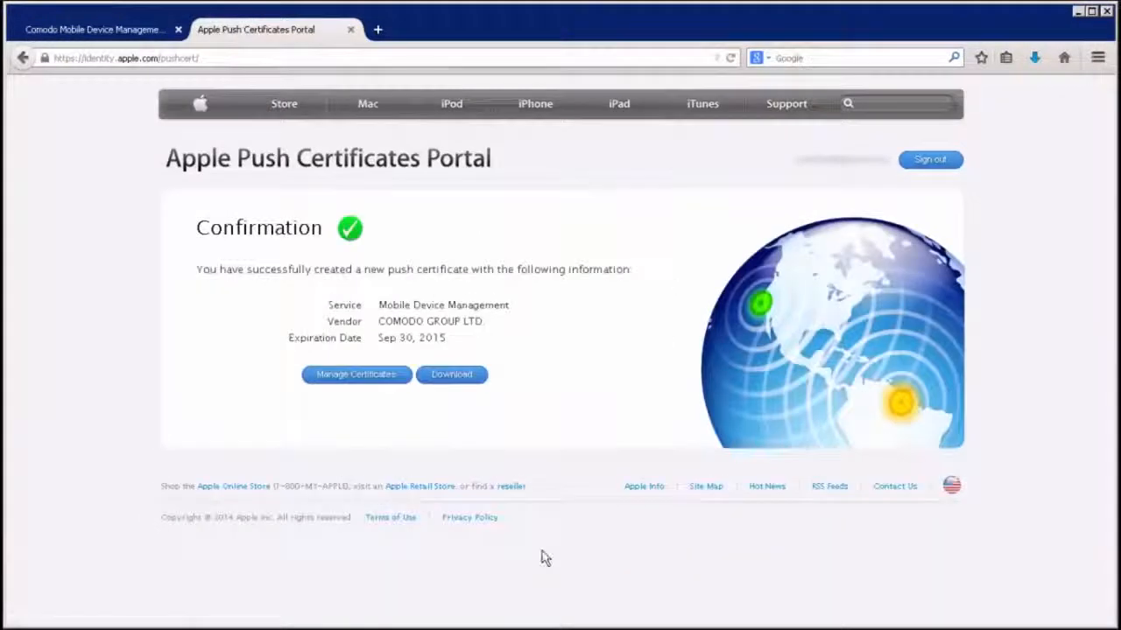
pyautogui.click(456, 380)
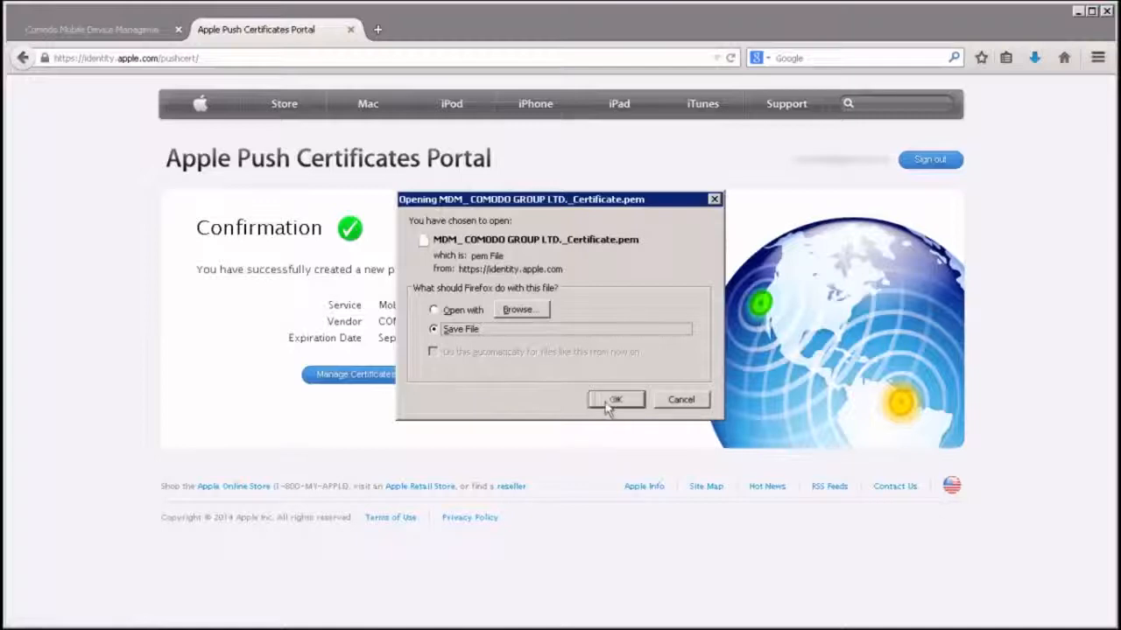
pyautogui.click(615, 401)
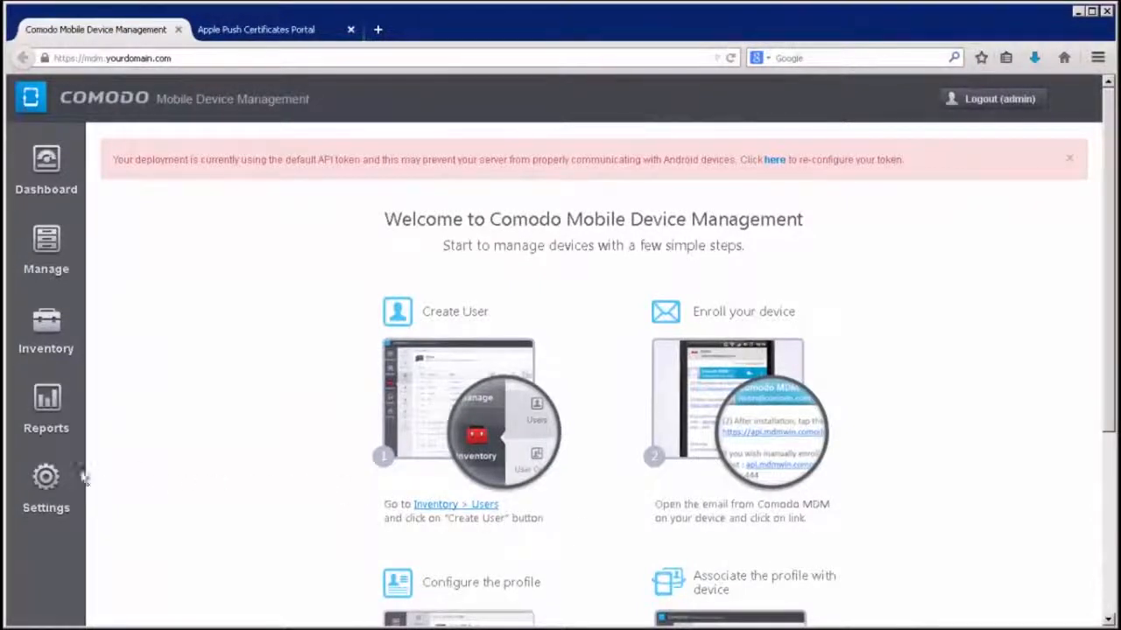
# Renew the APNs certificate by uploading MDM_ COMODO GROUP LTD._Certificate.pem and submitting
pyautogui.click(47, 481)
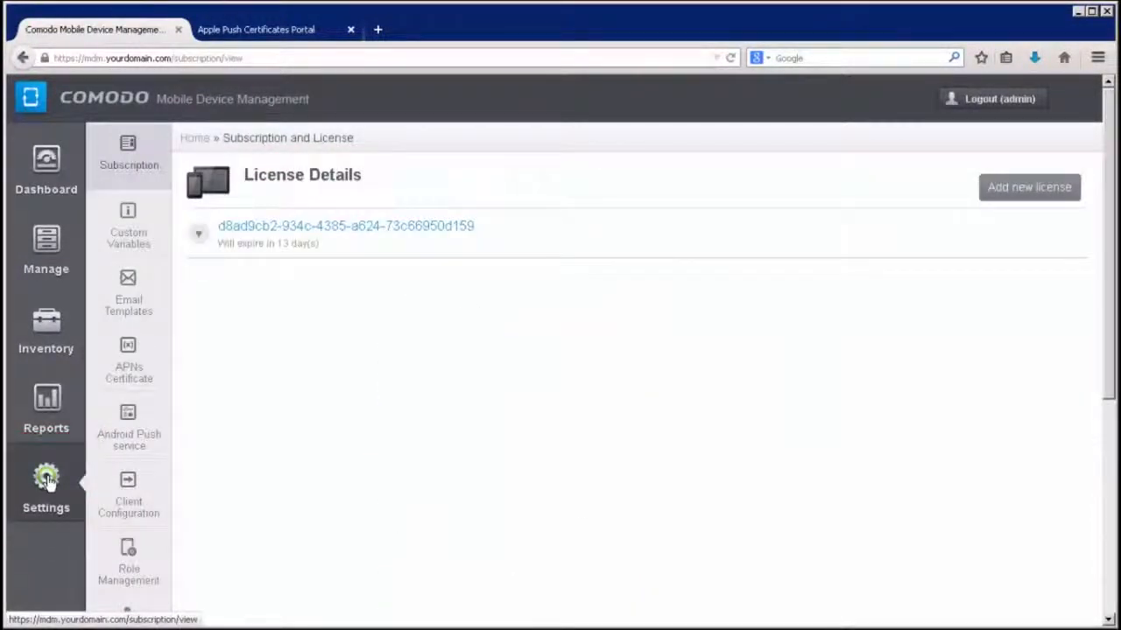
pyautogui.click(128, 371)
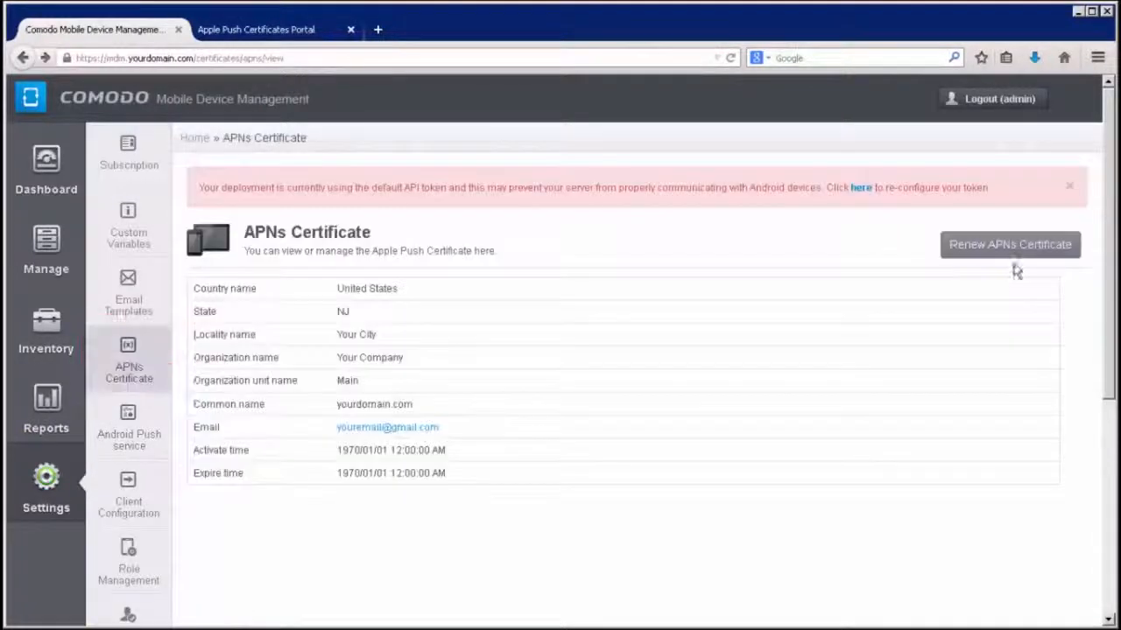
pyautogui.click(1016, 245)
pyautogui.click(377, 442)
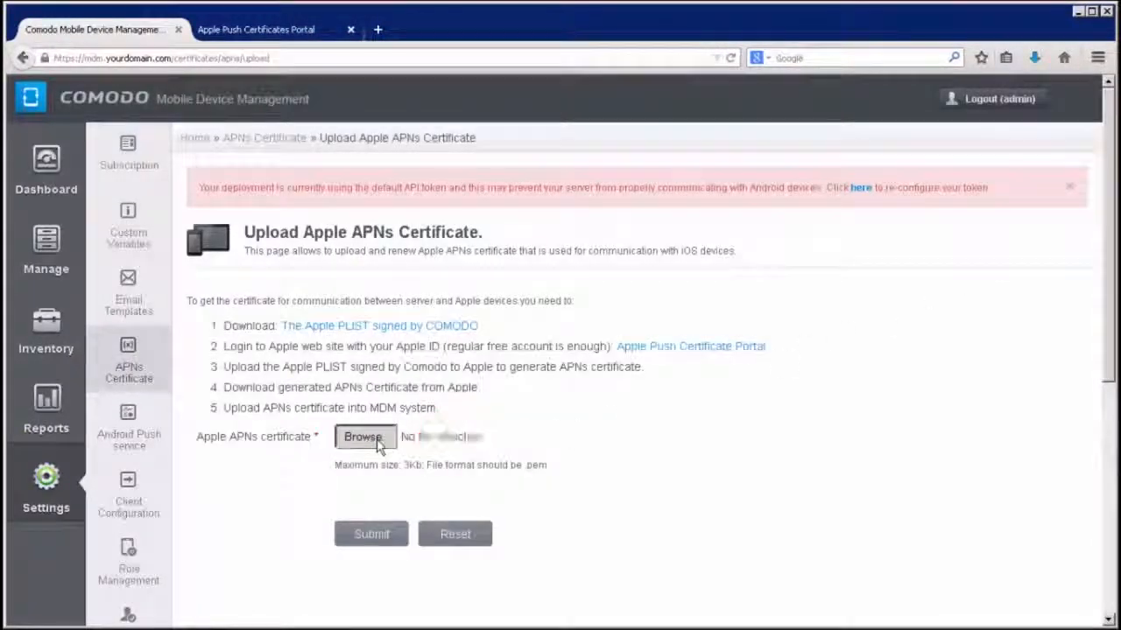
pyautogui.doubleClick(261, 107)
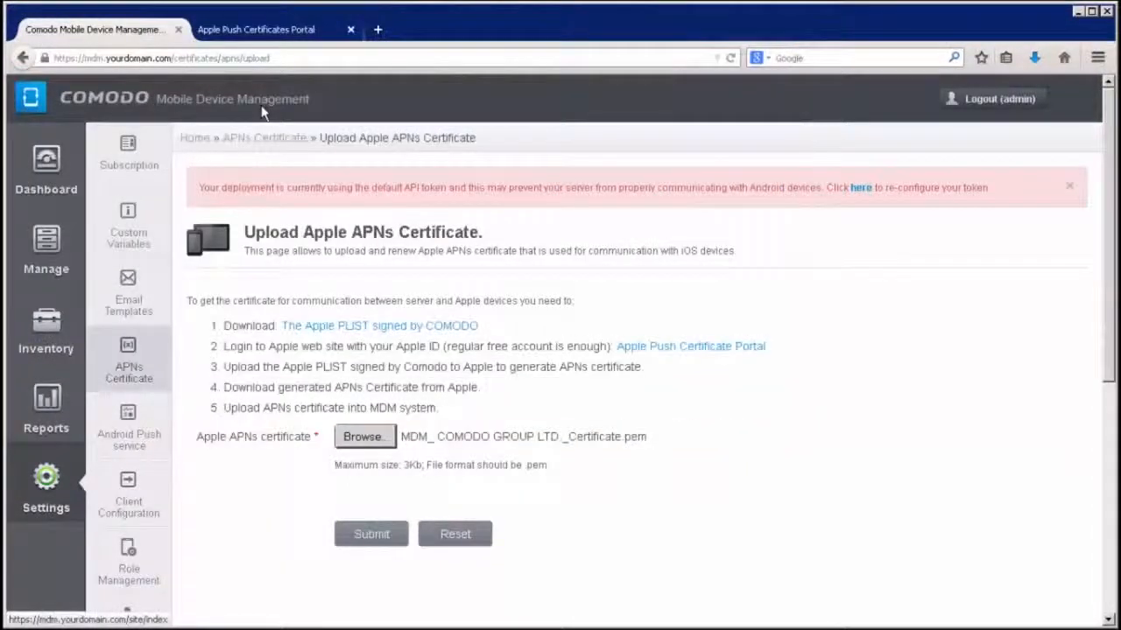
pyautogui.click(372, 534)
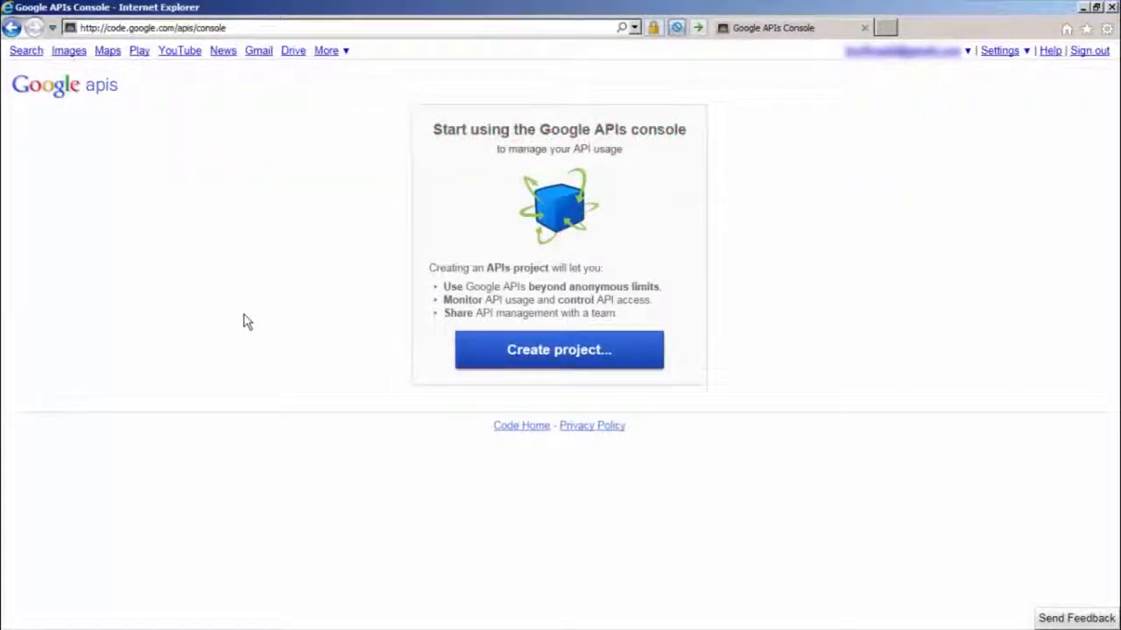
# Create an API project and turn on Google Cloud Messaging for Android, accepting its terms
pyautogui.click(480, 359)
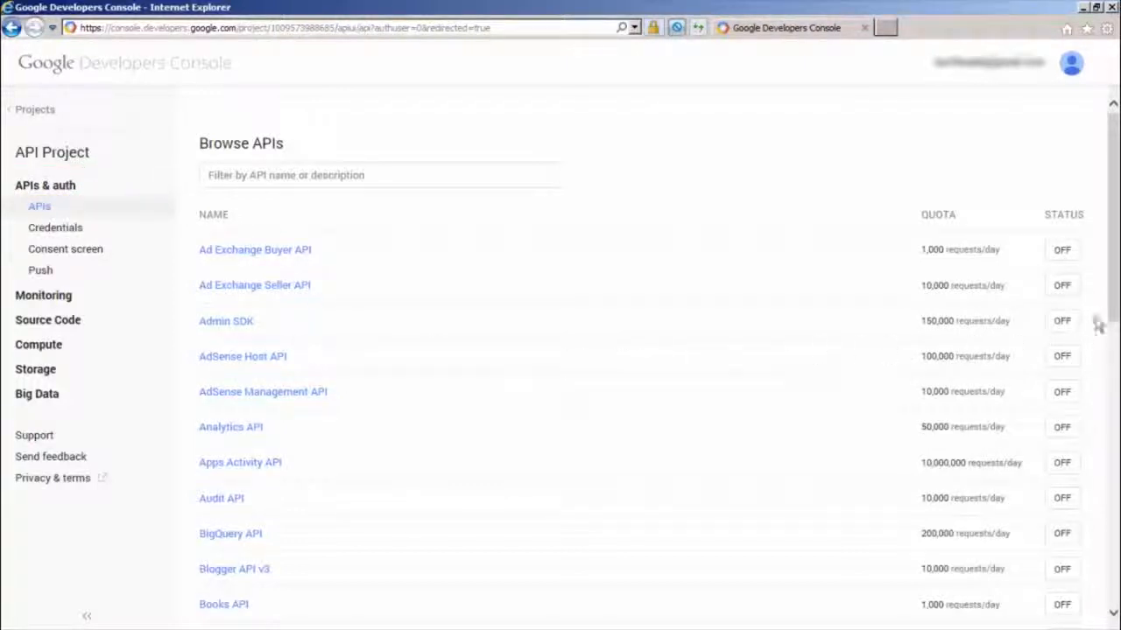
pyautogui.scroll(-15, 1110, 297)
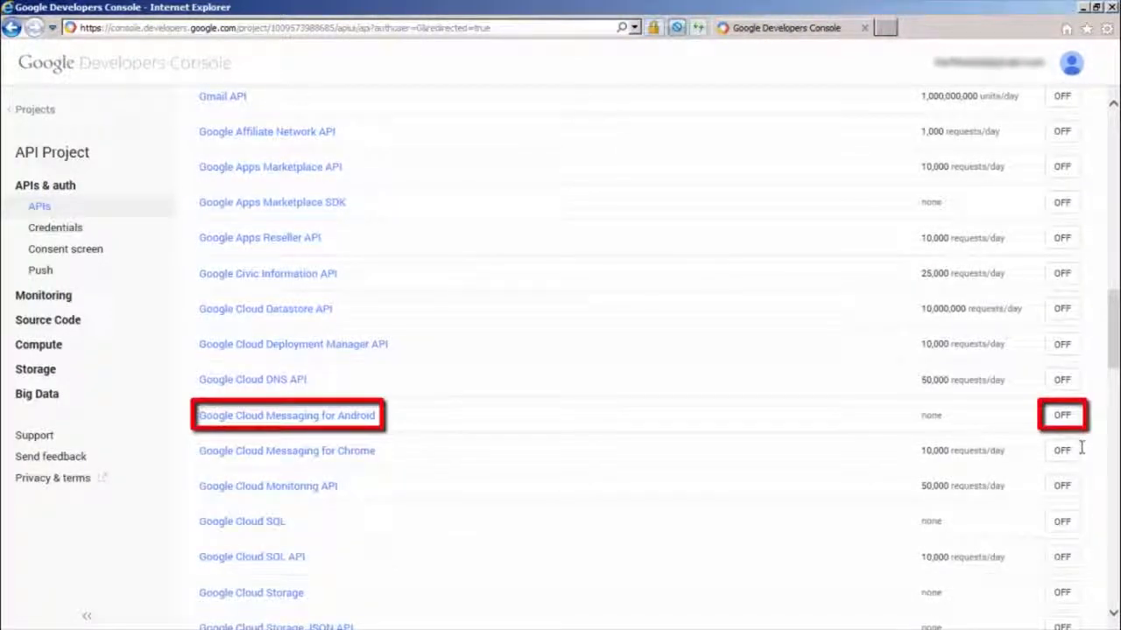
pyautogui.click(1061, 417)
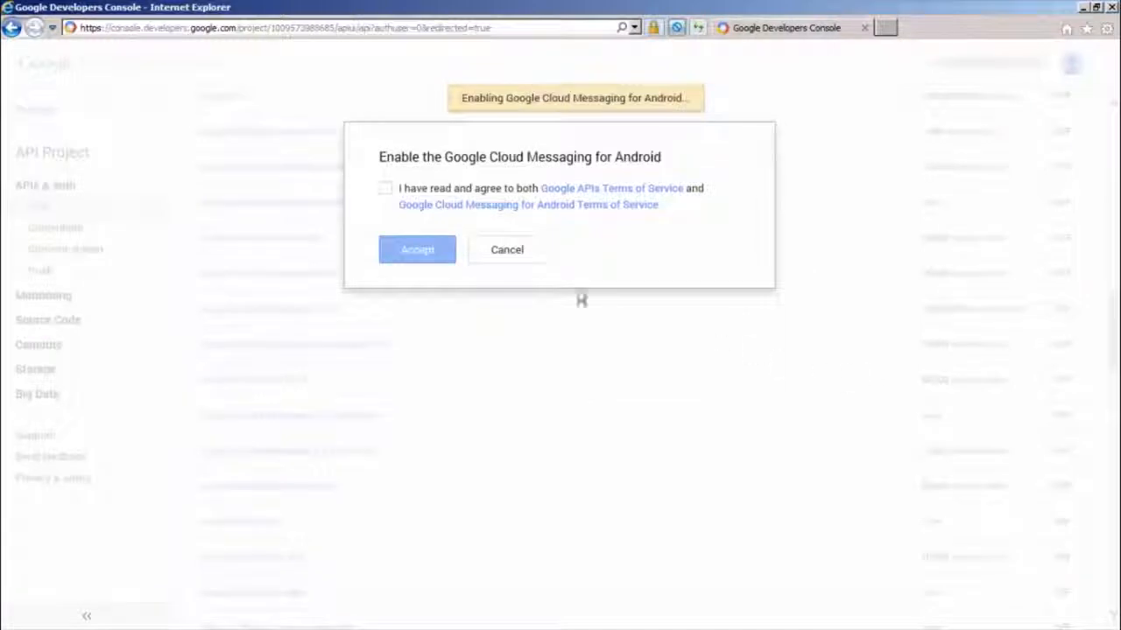
pyautogui.click(385, 189)
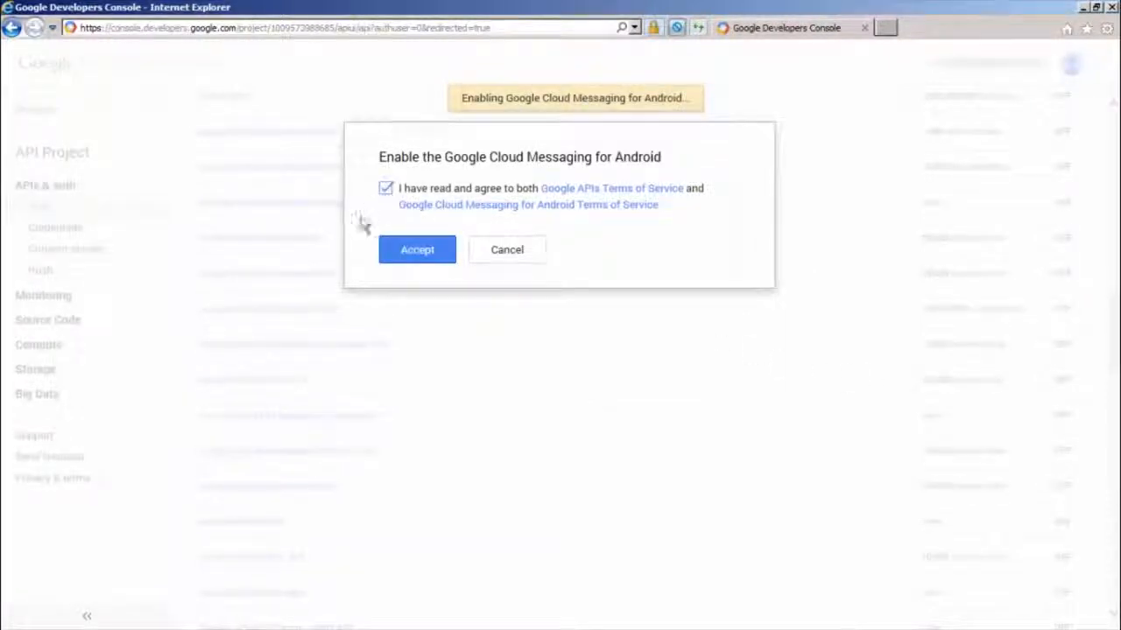
pyautogui.click(396, 256)
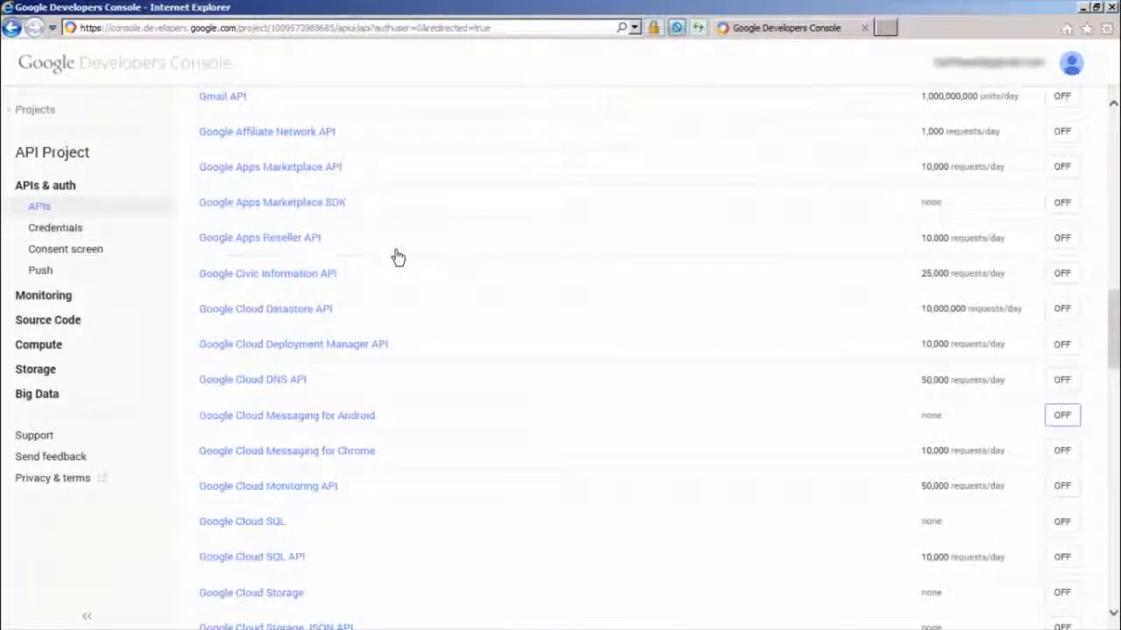
pyautogui.scroll(3, 396, 256)
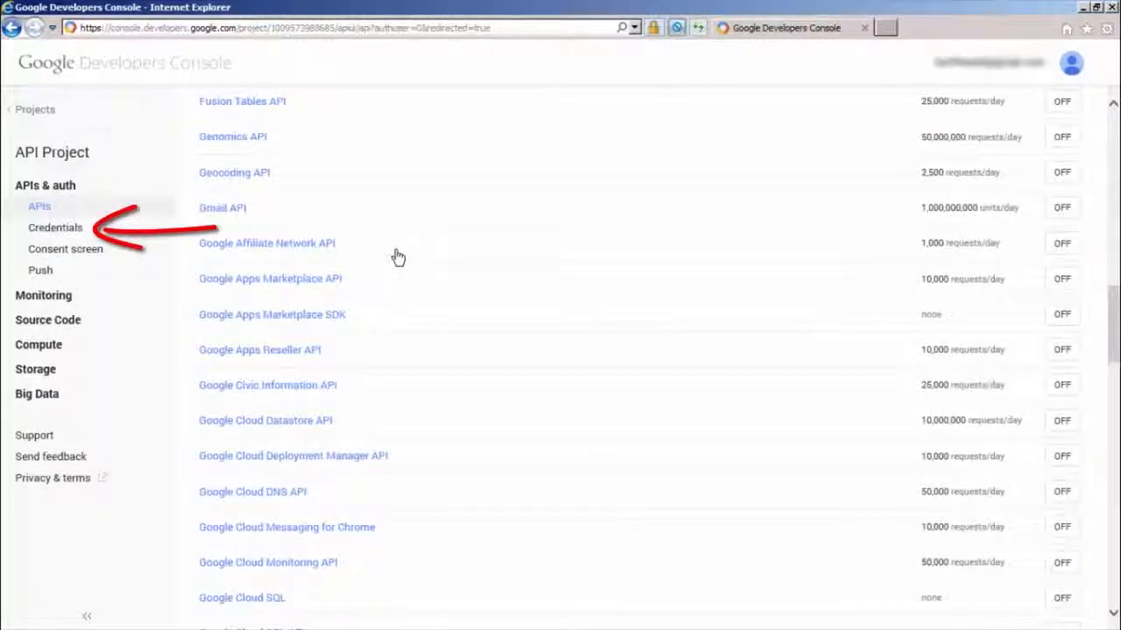
pyautogui.click(65, 229)
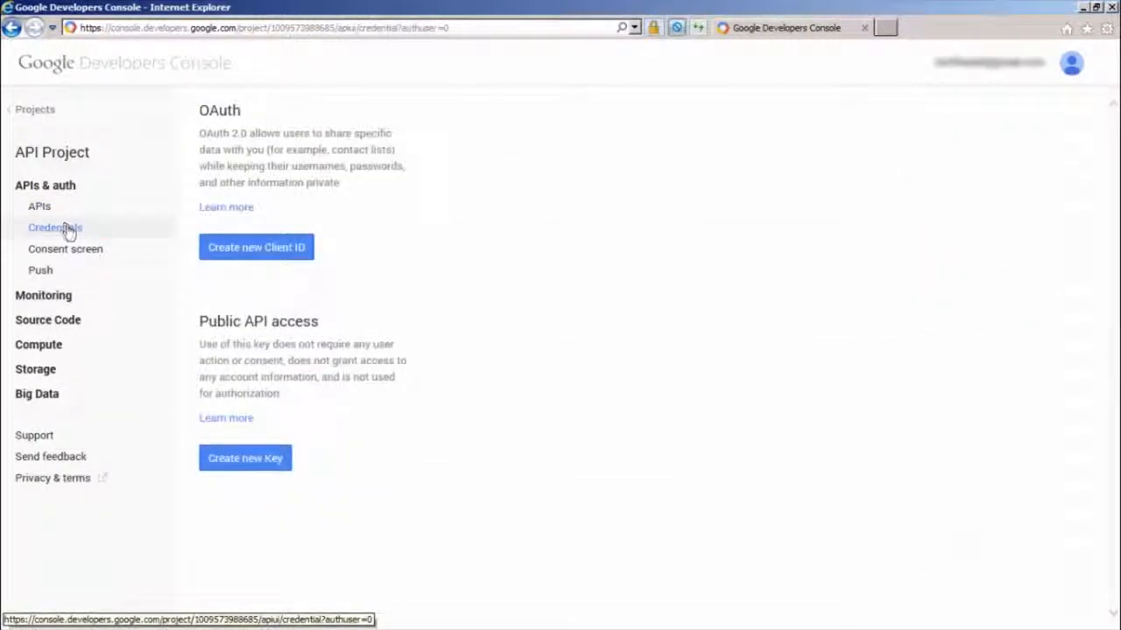
# Create a server API key allowing any IP and copy the key value
pyautogui.click(245, 462)
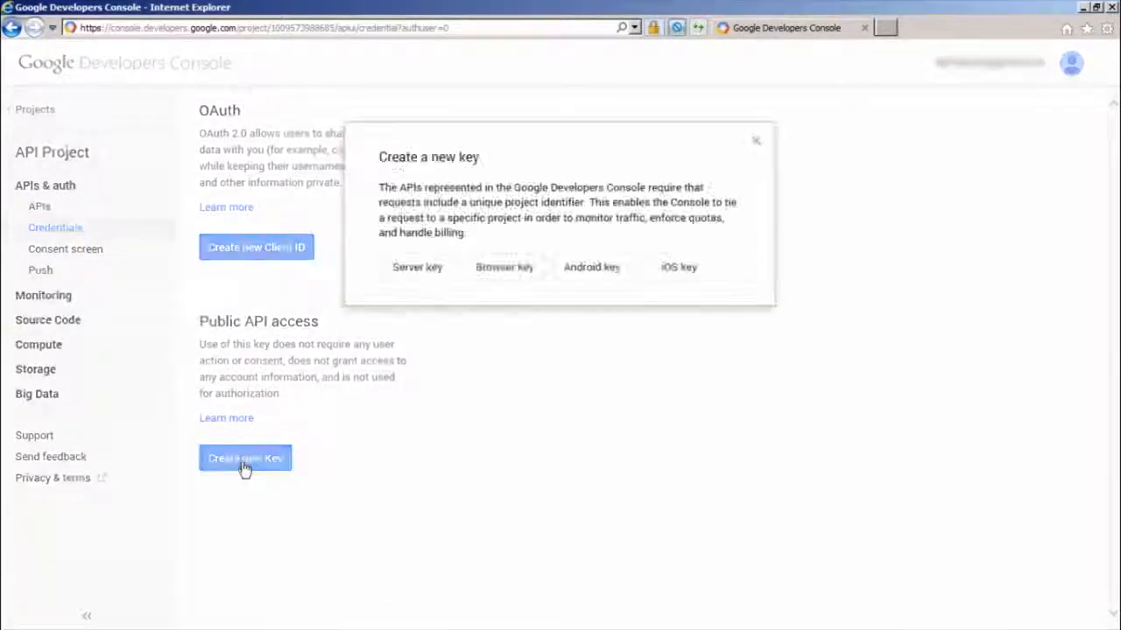
pyautogui.click(417, 275)
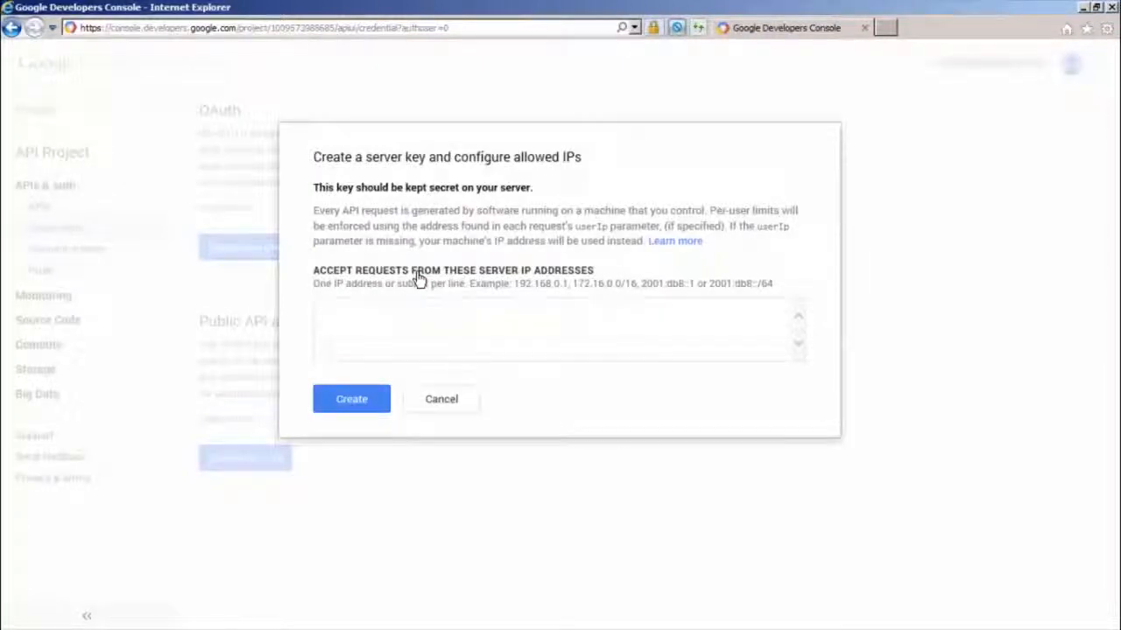
pyautogui.click(379, 404)
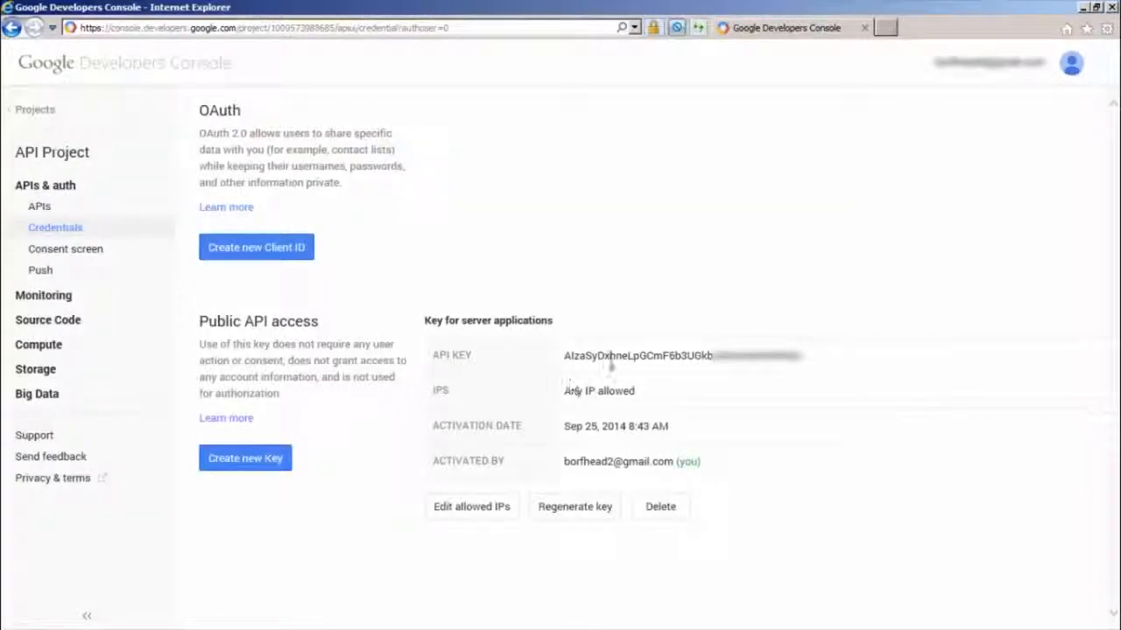
pyautogui.doubleClick(614, 358)
pyautogui.rightClick(617, 363)
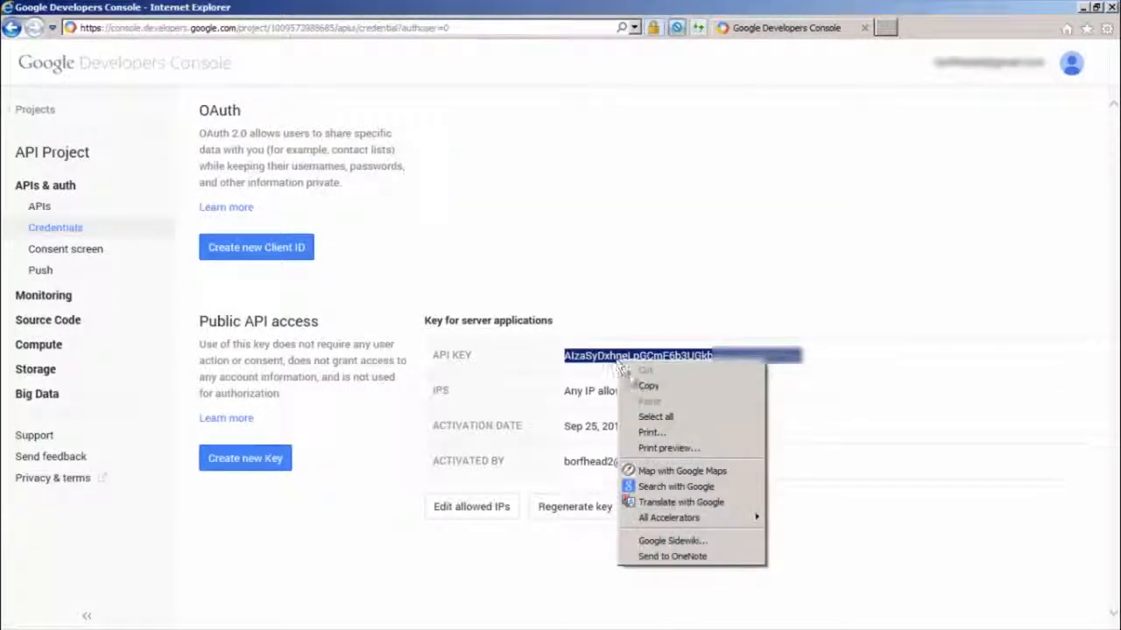
pyautogui.click(645, 387)
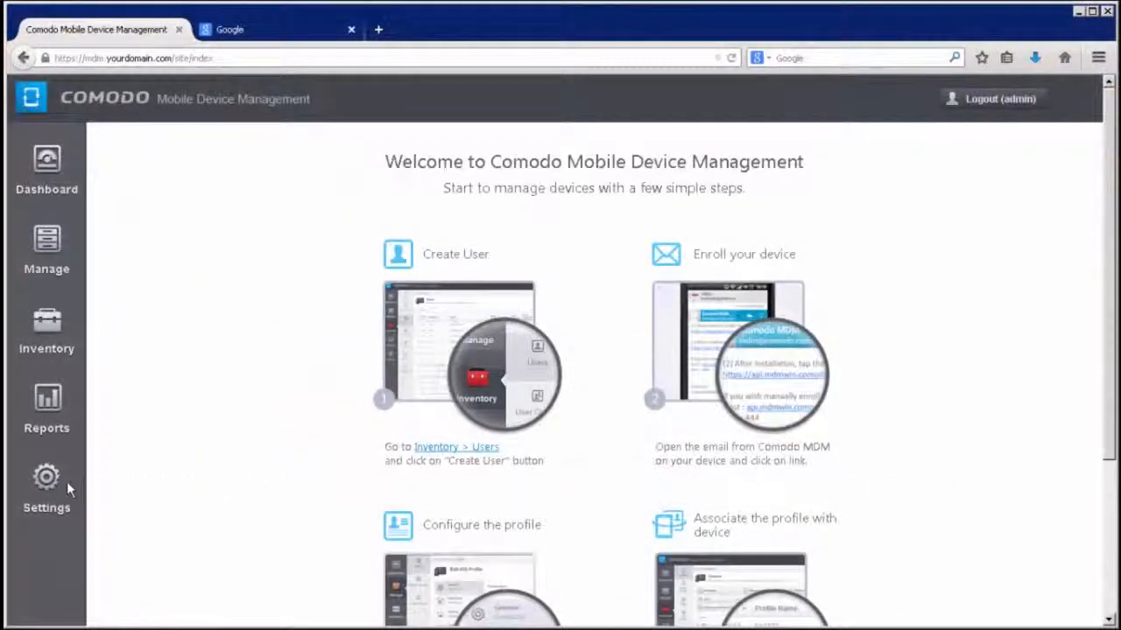
# Put the copied API key into the Android (GCM) Token field under Android Push service
pyautogui.click(67, 481)
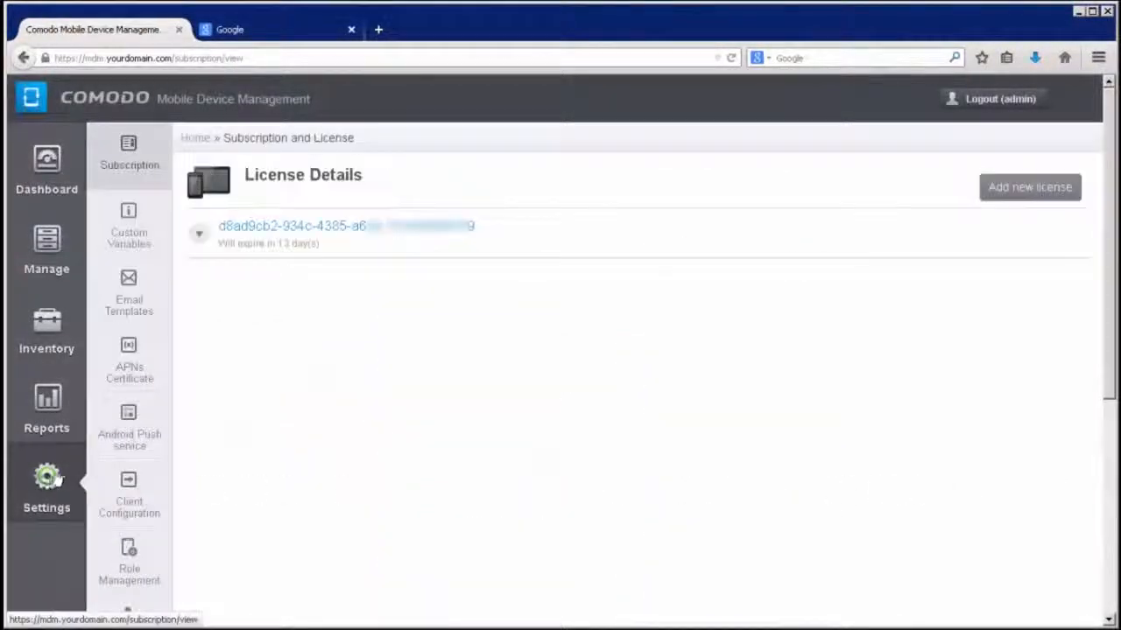
pyautogui.click(123, 426)
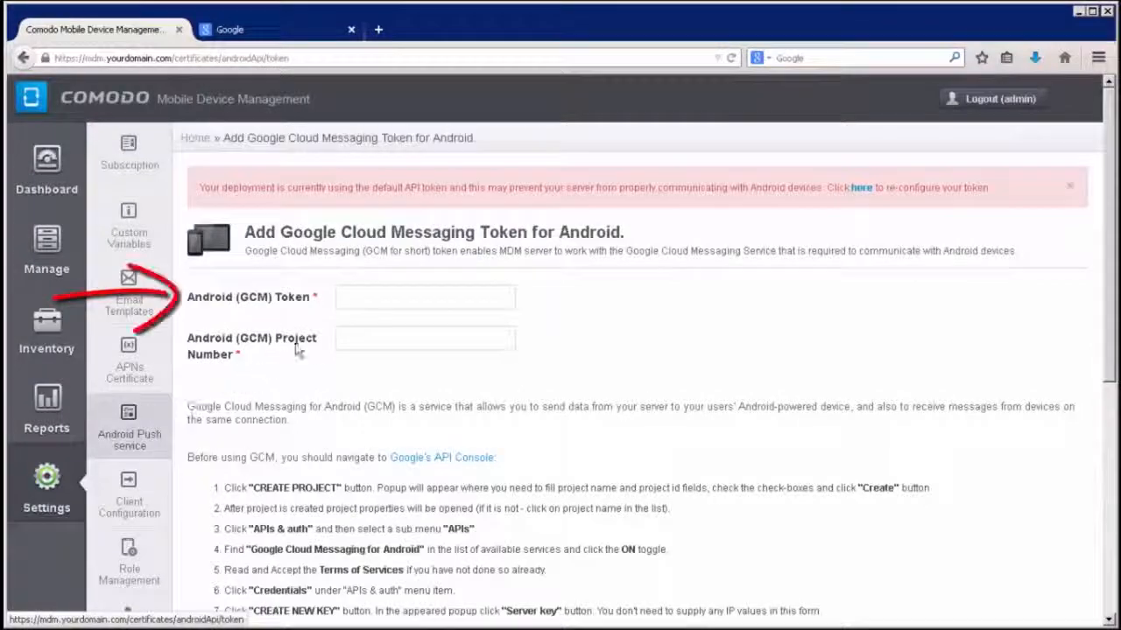
pyautogui.click(348, 302)
pyautogui.rightClick(352, 297)
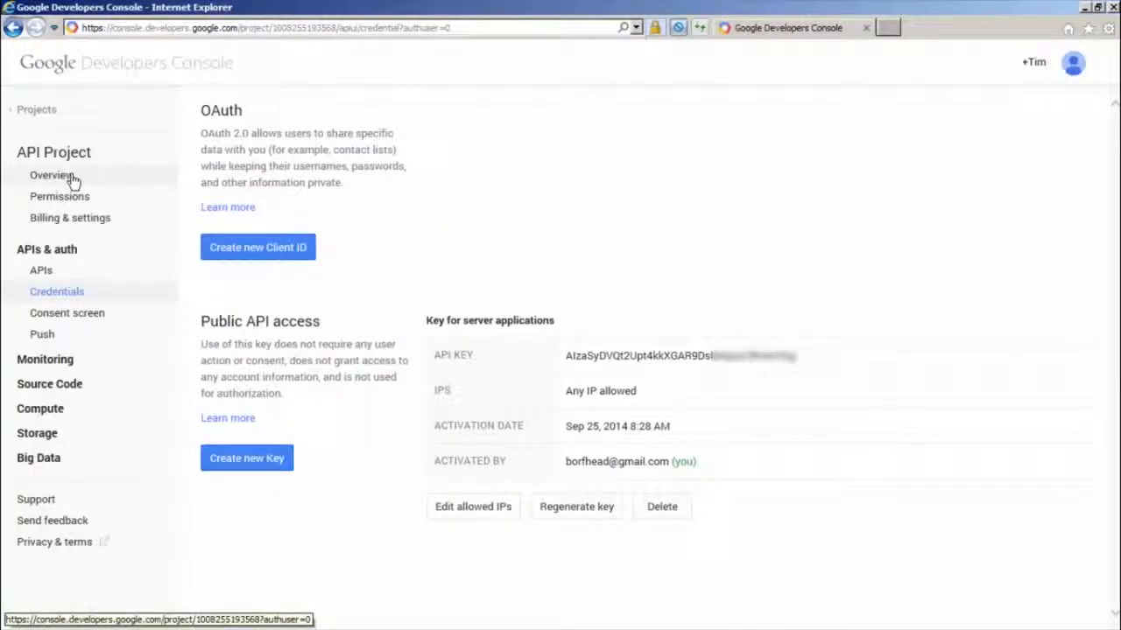
# Copy the project number from the Overview page into Android (GCM) Project Number and submit
pyautogui.click(71, 180)
pyautogui.moveTo(281, 112); pyautogui.dragTo(357, 112)
pyautogui.rightClick(357, 112)
pyautogui.click(372, 137)
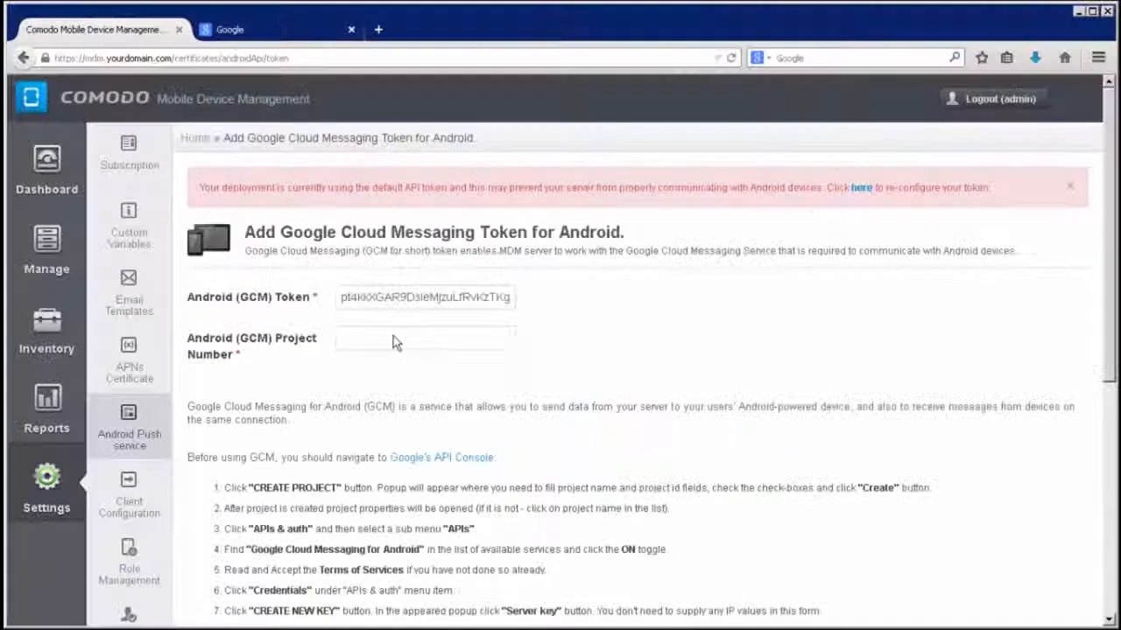
pyautogui.click(393, 342)
pyautogui.rightClick(393, 341)
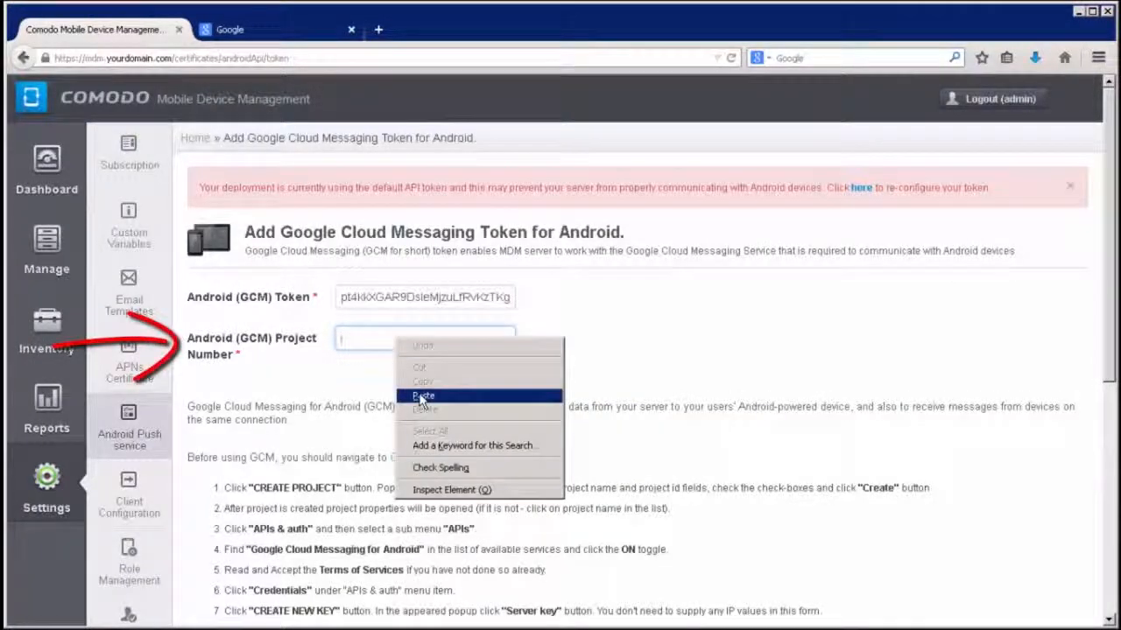
pyautogui.click(422, 397)
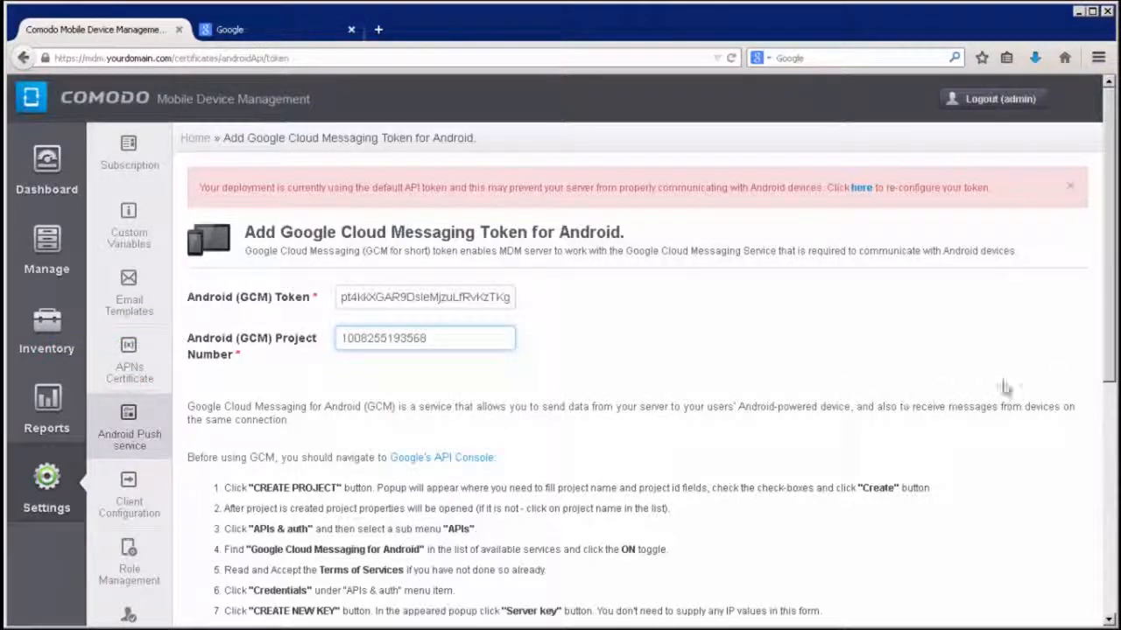
pyautogui.moveTo(1108, 380); pyautogui.dragTo(1111, 557)
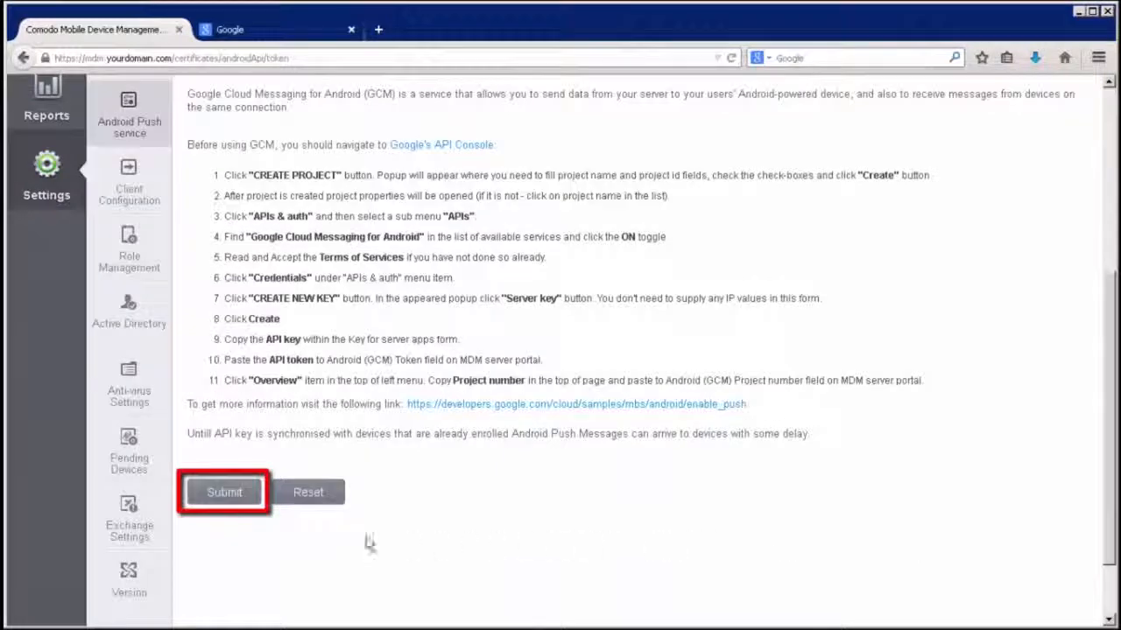
pyautogui.click(242, 499)
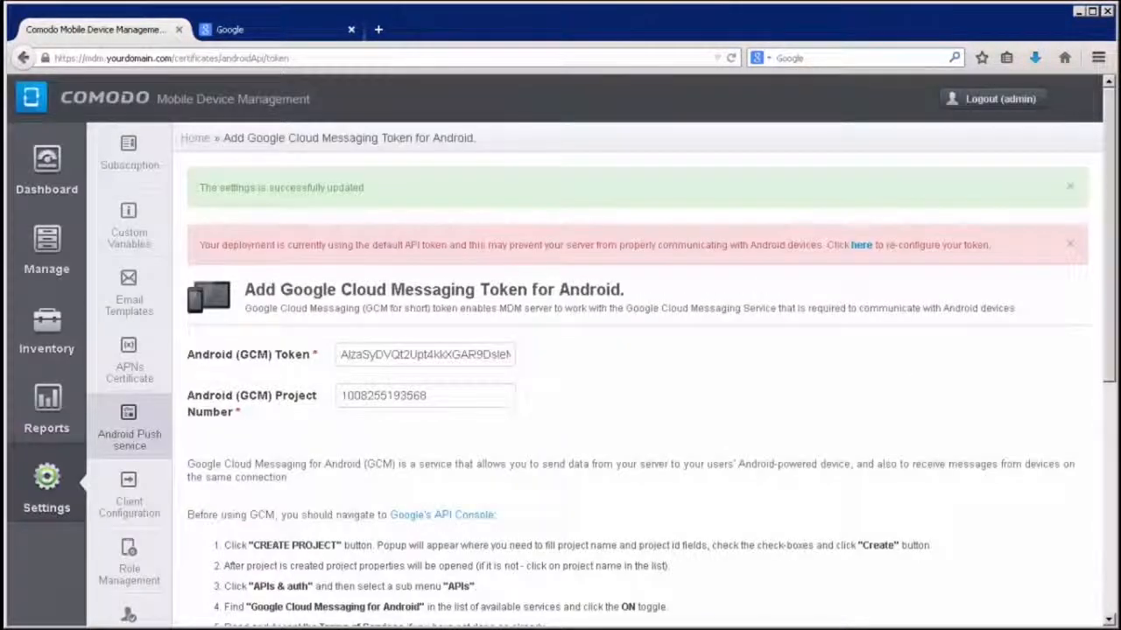